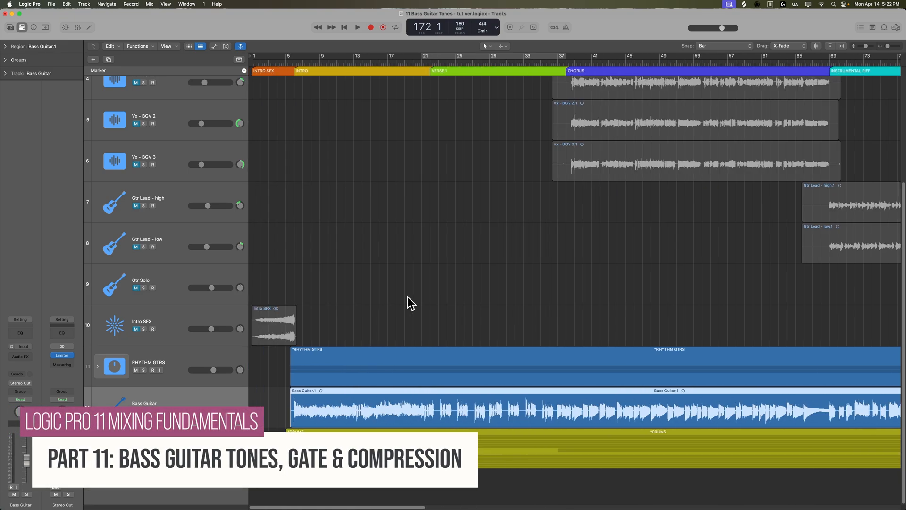
pyautogui.scroll(5, 407, 296)
# Step: Return the playhead to the intro and zoom the tracks area in on the Bass Guitar track
pyautogui.press('Return')
pyautogui.scroll(-5, 319, 243)
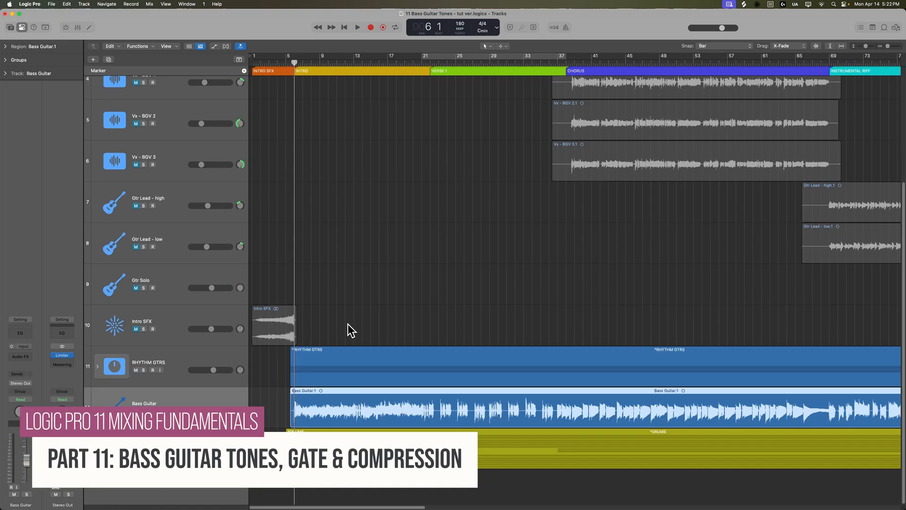
pyautogui.press('super+Down')
pyautogui.press('super+Down')
pyautogui.press('super+Down')
pyautogui.press('super+Down')
pyautogui.press('super+Right')
pyautogui.press('super+Right')
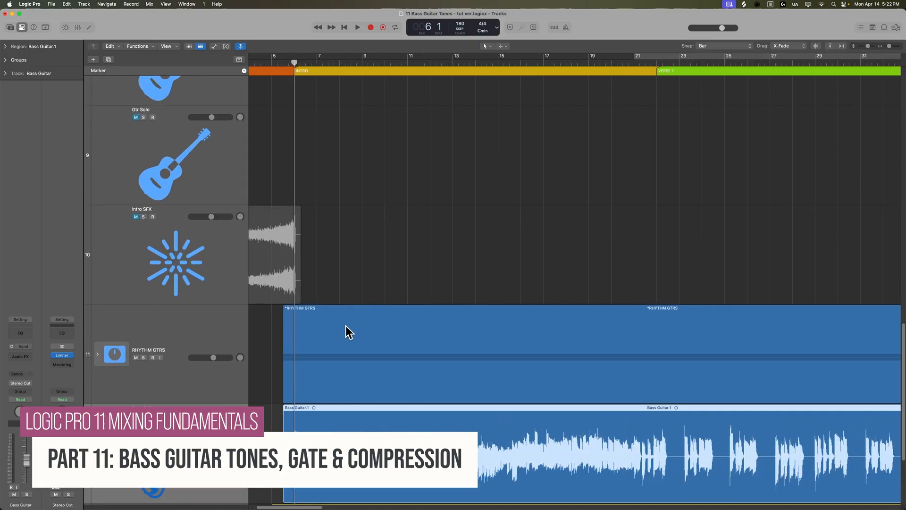
pyautogui.press('super+Down')
pyautogui.scroll(-5, 378, 269)
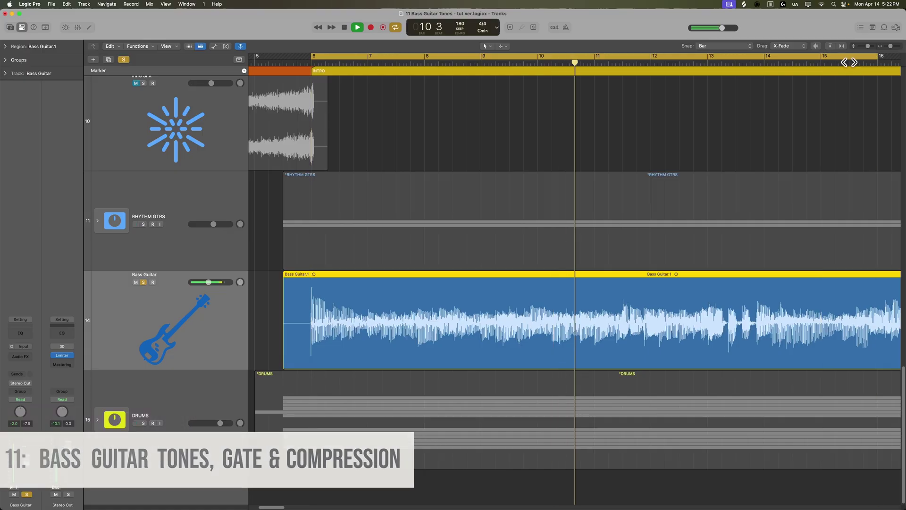
pyautogui.press('super+Left')
pyautogui.press('super+Left')
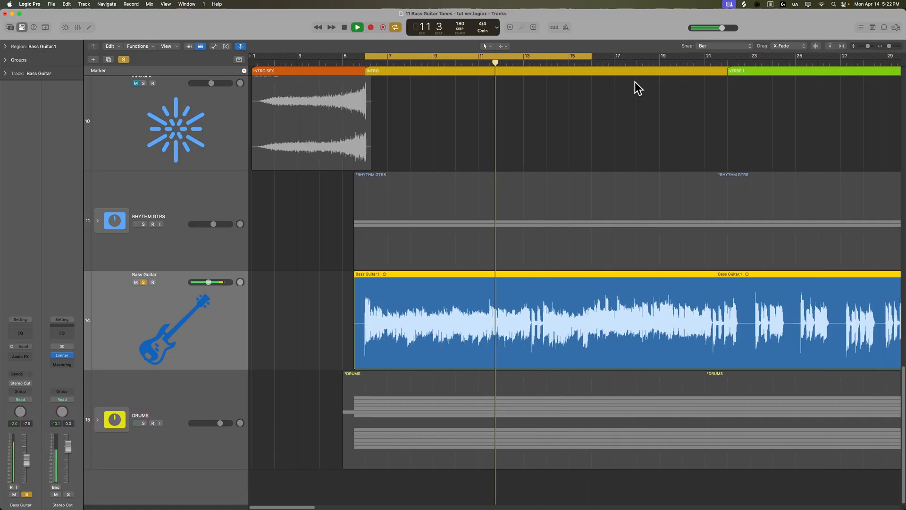
# Step: Deselect the bass region and audition the intro in the full mix, then stop
pyautogui.click(595, 151)
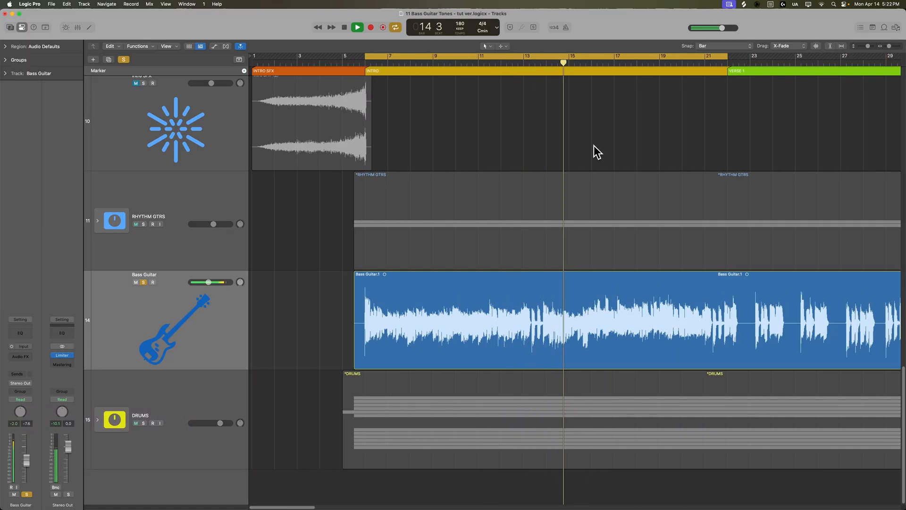
pyautogui.press('Return')
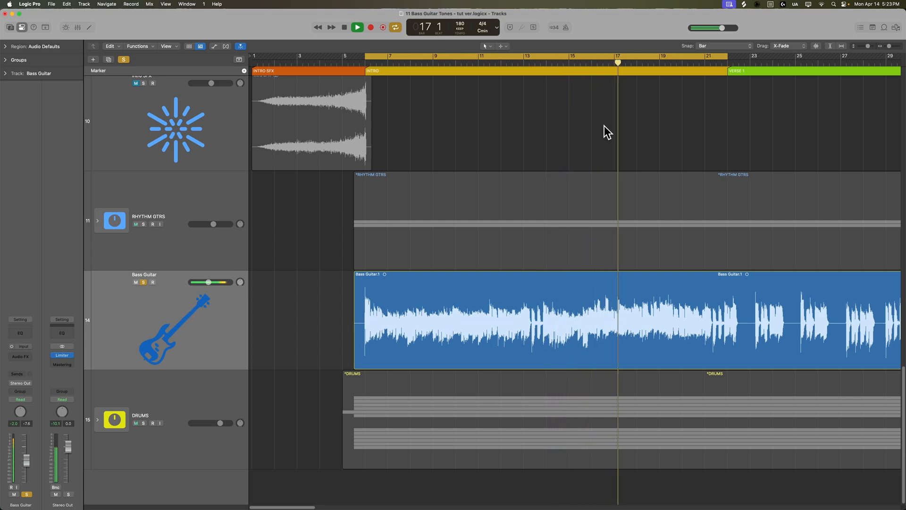
pyautogui.press('space')
pyautogui.hscroll(5, 626, 122)
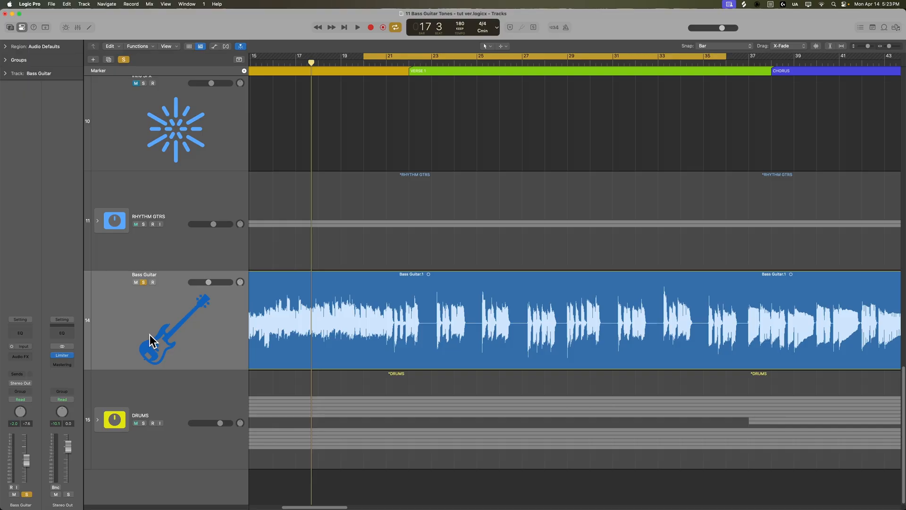
# Step: Insert Bass Amp Designer on the Bass Guitar track and reposition its window
pyautogui.click(29, 353)
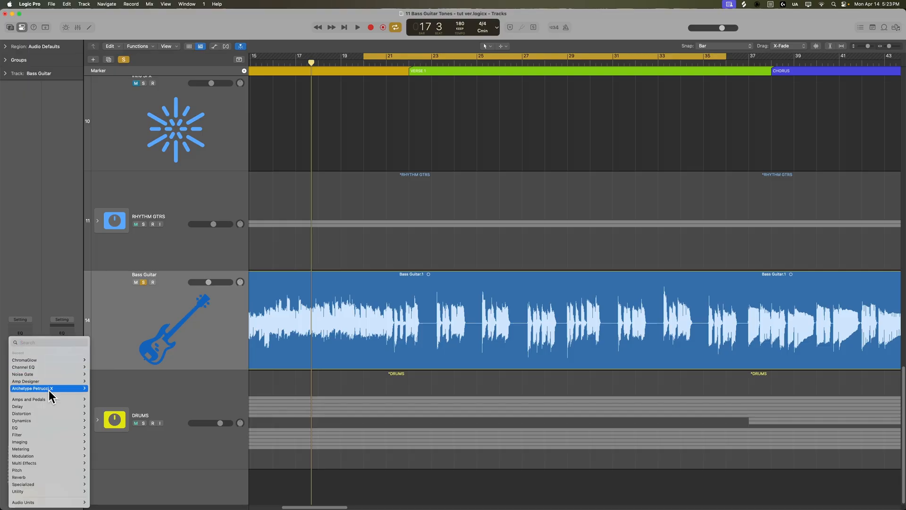
pyautogui.moveTo(29, 399)
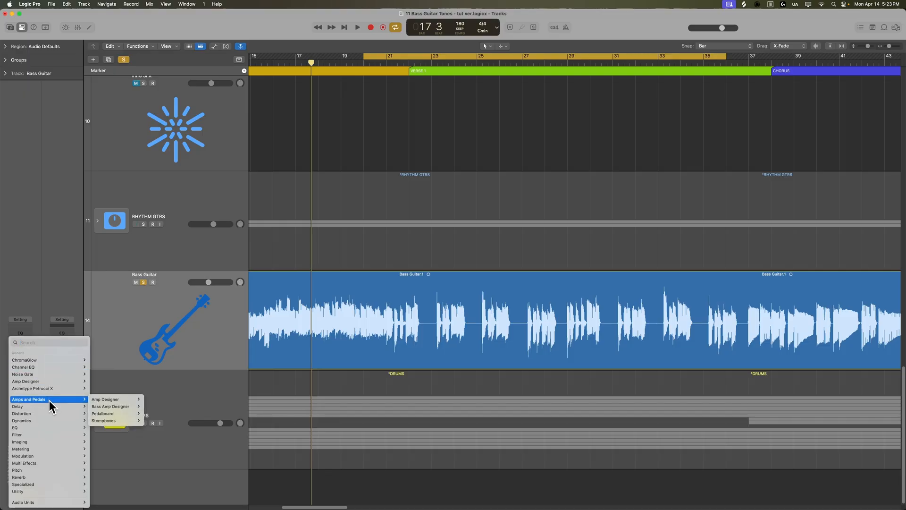
pyautogui.moveTo(111, 406)
pyautogui.click(151, 408)
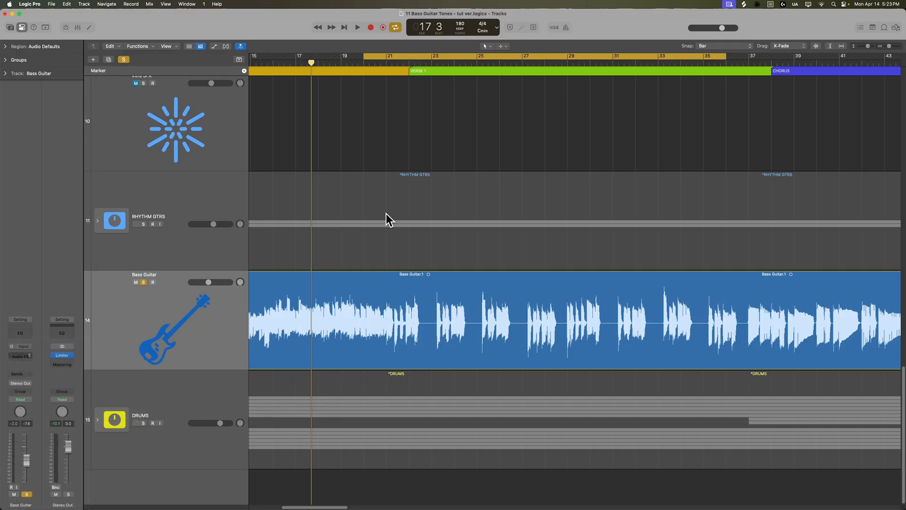
pyautogui.moveTo(418, 103)
pyautogui.mouseDown()
pyautogui.moveTo(474, 122)
pyautogui.moveTo(549, 228)
pyautogui.mouseUp()
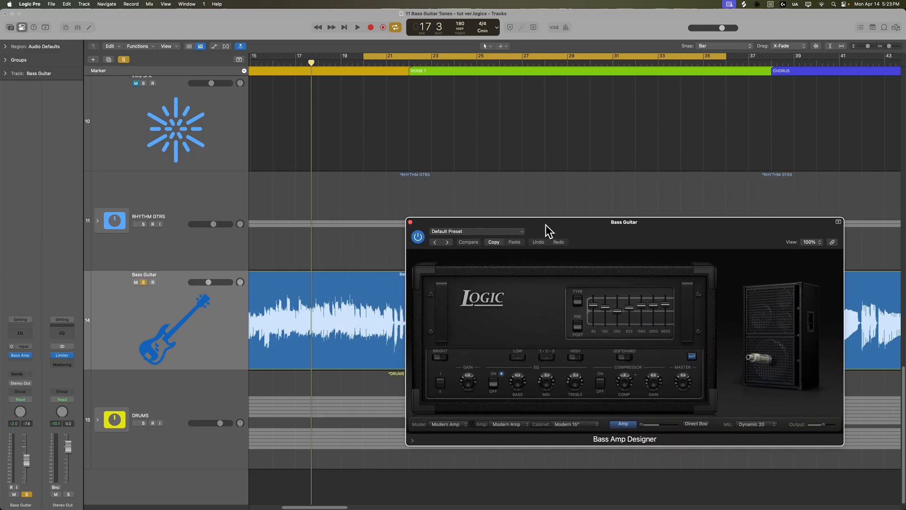
# Step: Step through presets from Bright and Crunchy to Classic Stack and play it back
pyautogui.click(478, 230)
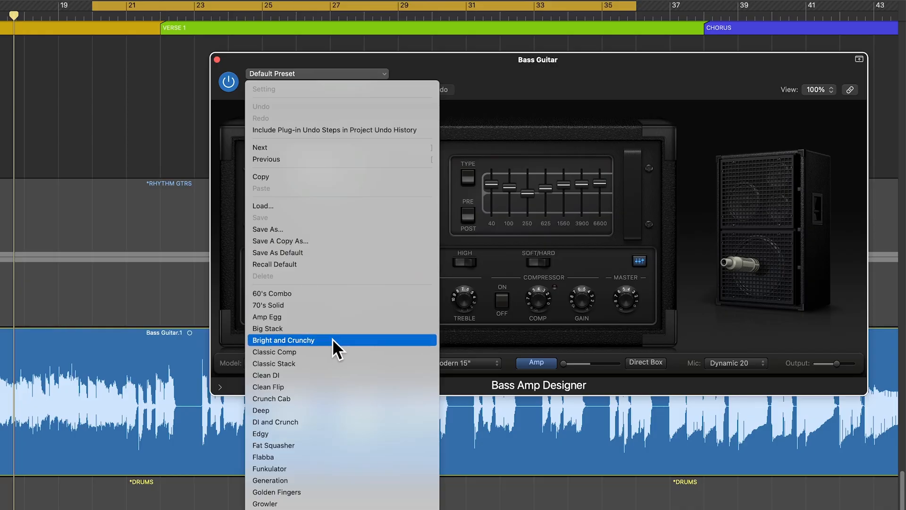
pyautogui.click(332, 338)
pyautogui.click(271, 91)
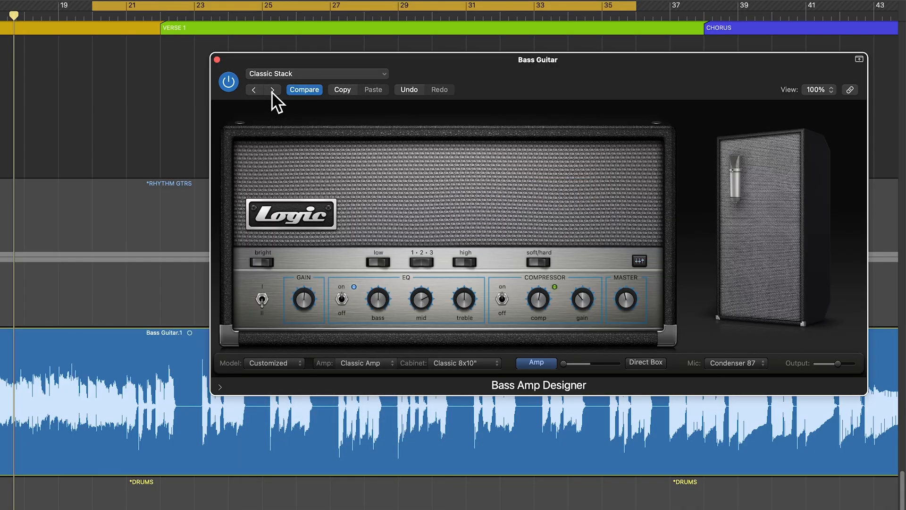
pyautogui.click(253, 90)
pyautogui.click(273, 91)
pyautogui.press('space')
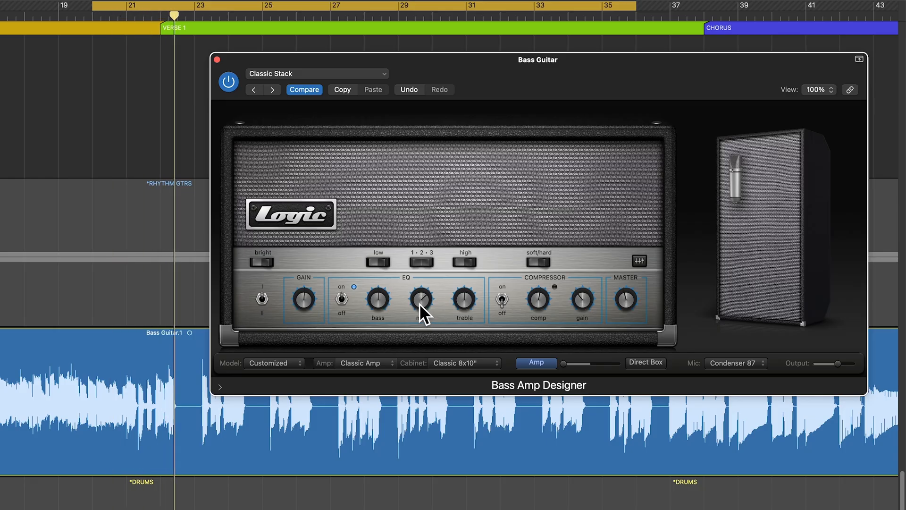
# Step: Audition the Direct Box sound against the Amp during playback, ending on the amp head
pyautogui.click(651, 363)
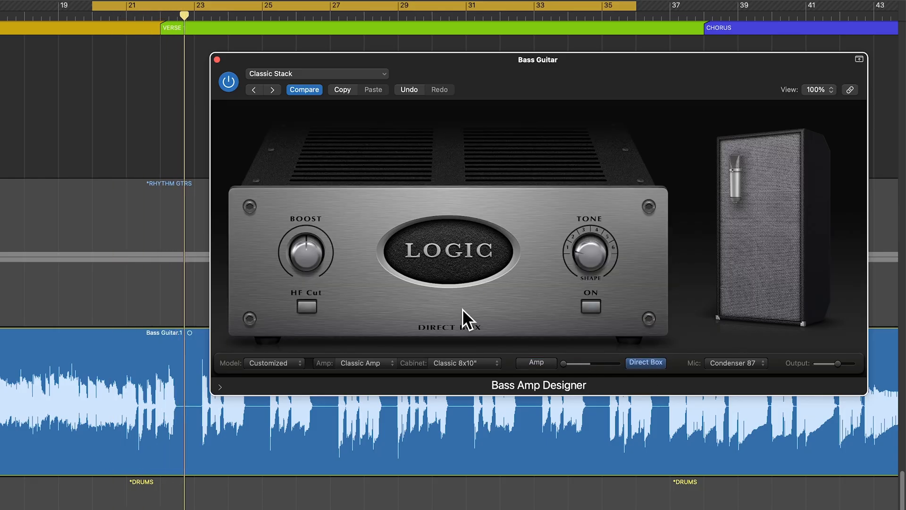
pyautogui.click(537, 362)
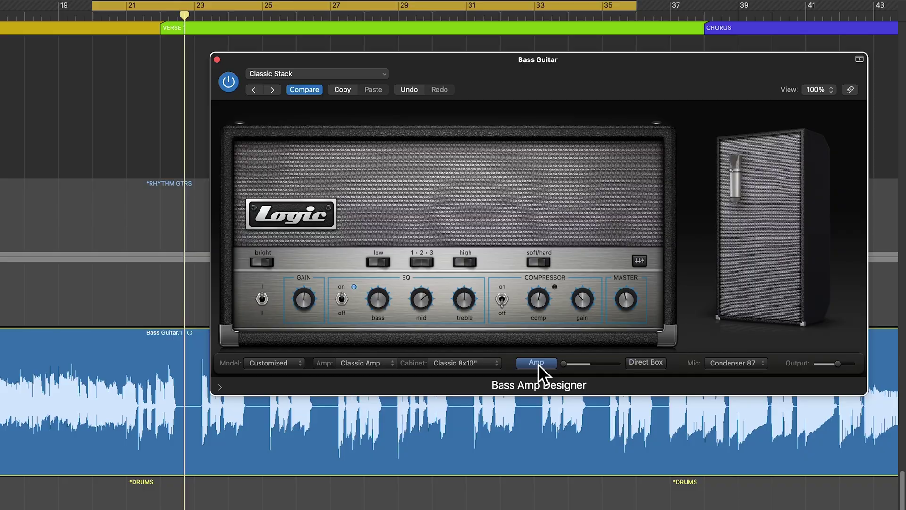
pyautogui.click(645, 362)
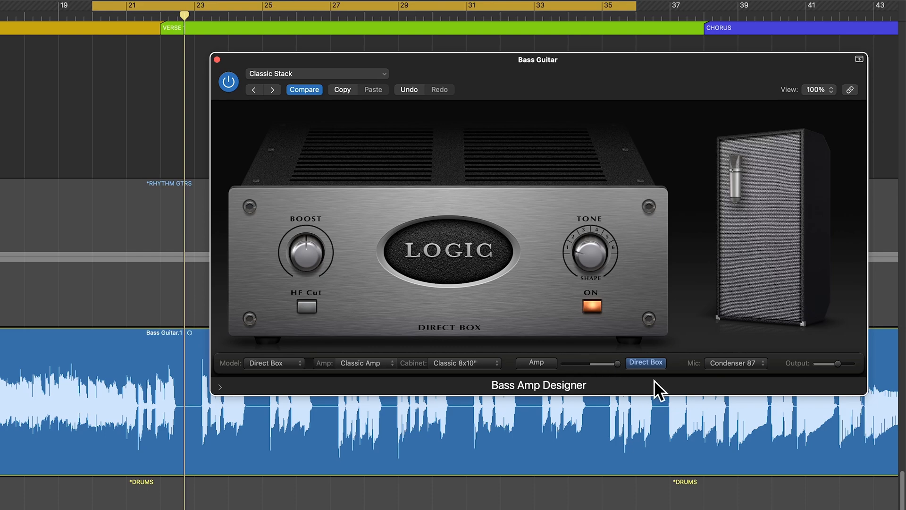
pyautogui.press('space')
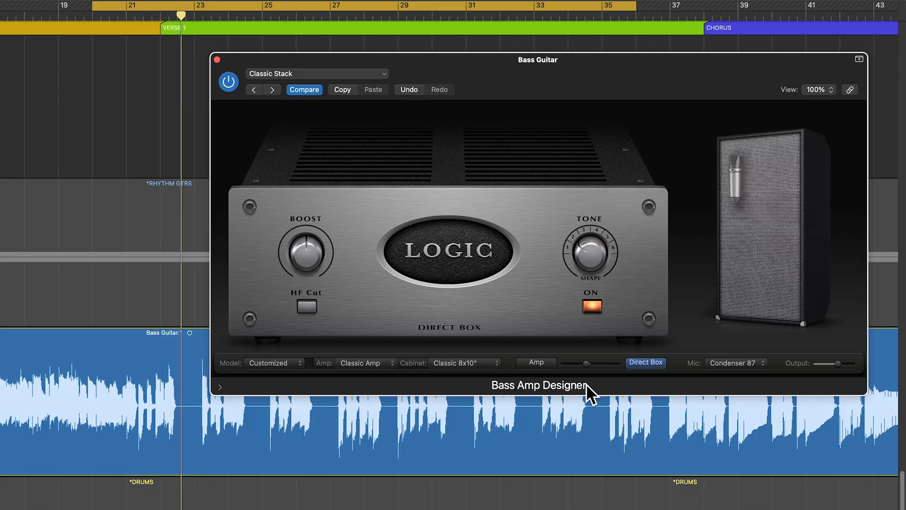
pyautogui.click(536, 362)
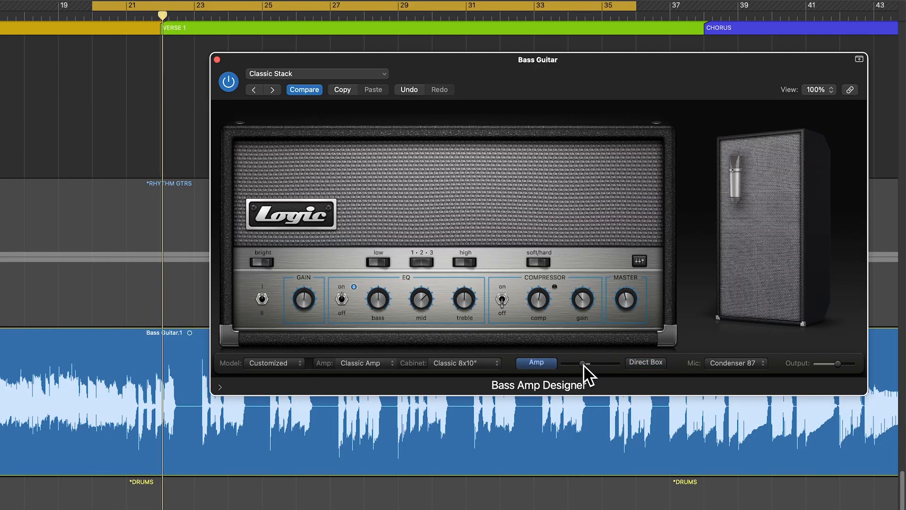
# Step: Re-enable the Bass Amp Designer and replay the mix from the cycle start
pyautogui.click(229, 82)
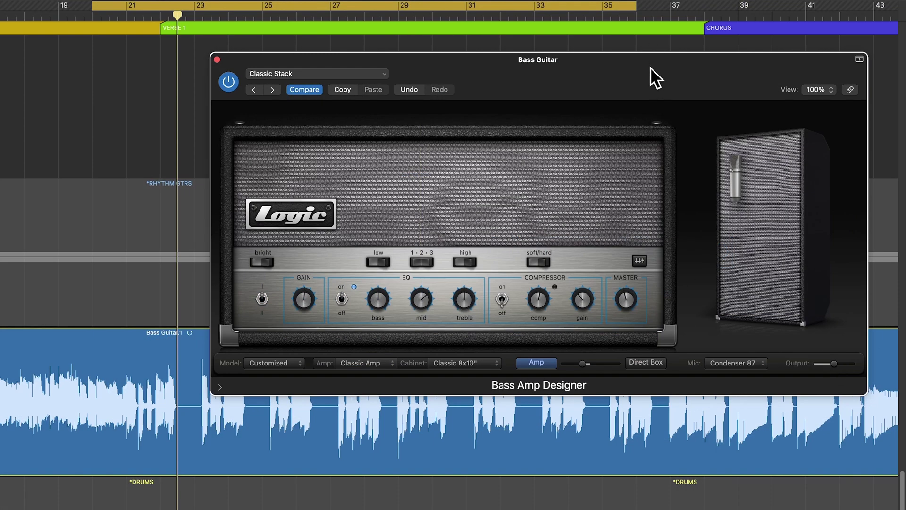
pyautogui.press('space')
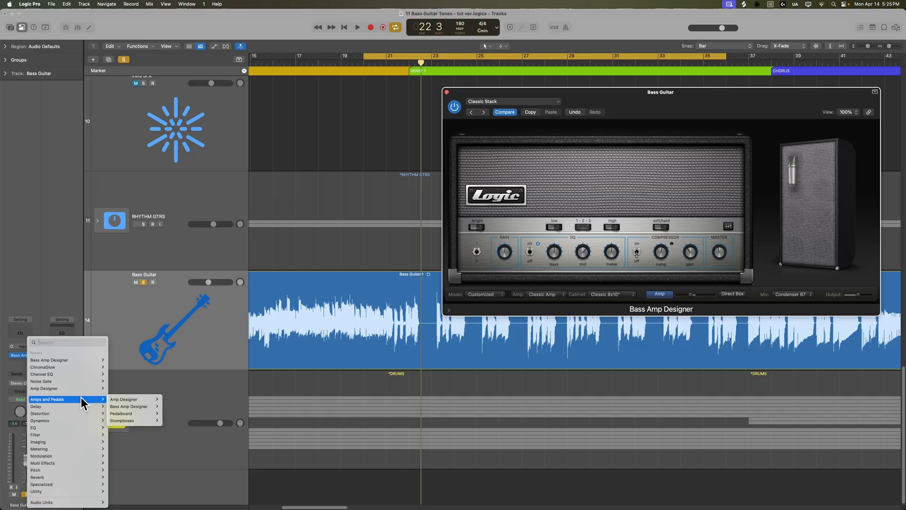
pyautogui.moveTo(123, 421)
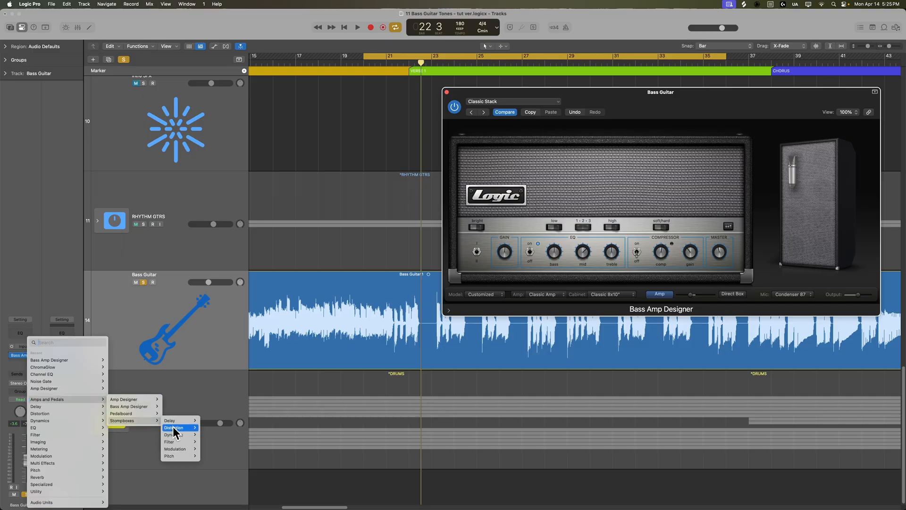
pyautogui.moveTo(172, 427)
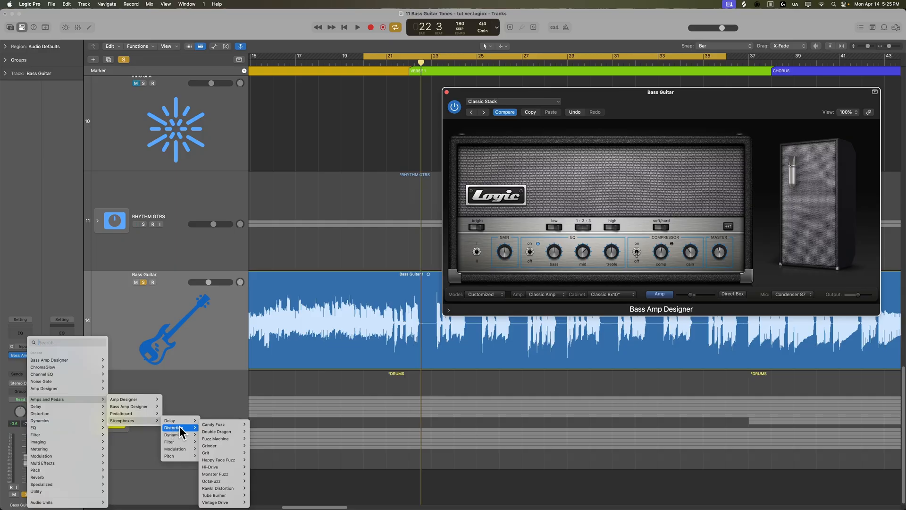
# Step: Insert Monster Fuzz with Texture 53, Roar near 19.8 dB, Growl 10.4 dB, darker Tone and more Grain
pyautogui.moveTo(215, 474)
pyautogui.click(257, 474)
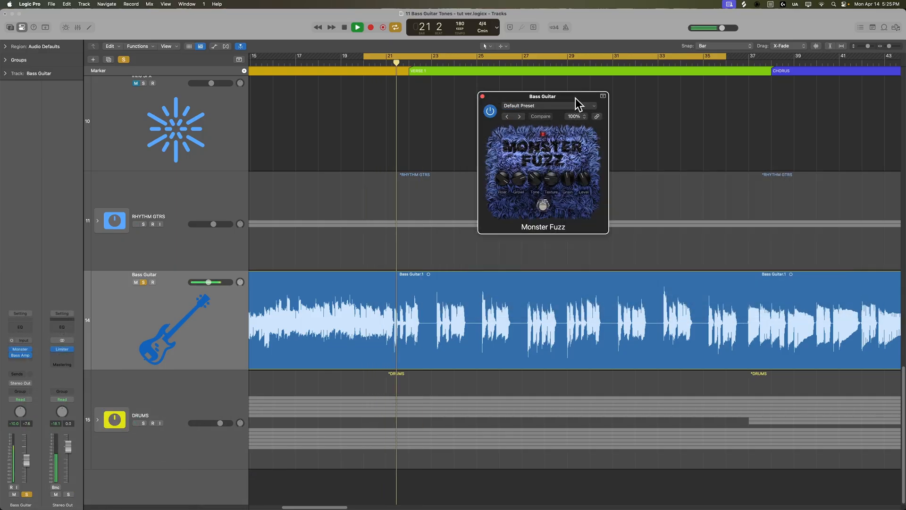
pyautogui.hscroll(-10, 413, 285)
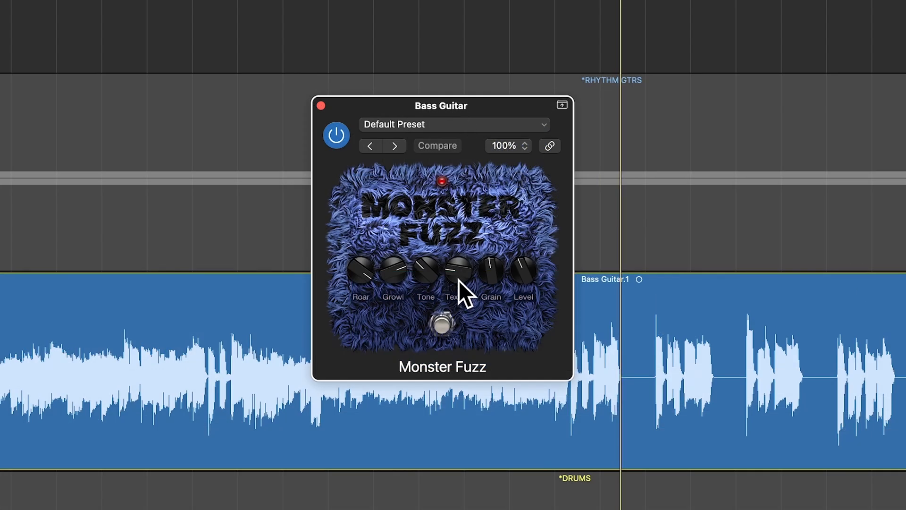
pyautogui.moveTo(460, 276)
pyautogui.mouseDown()
pyautogui.moveTo(475, 244)
pyautogui.moveTo(469, 223)
pyautogui.mouseUp()
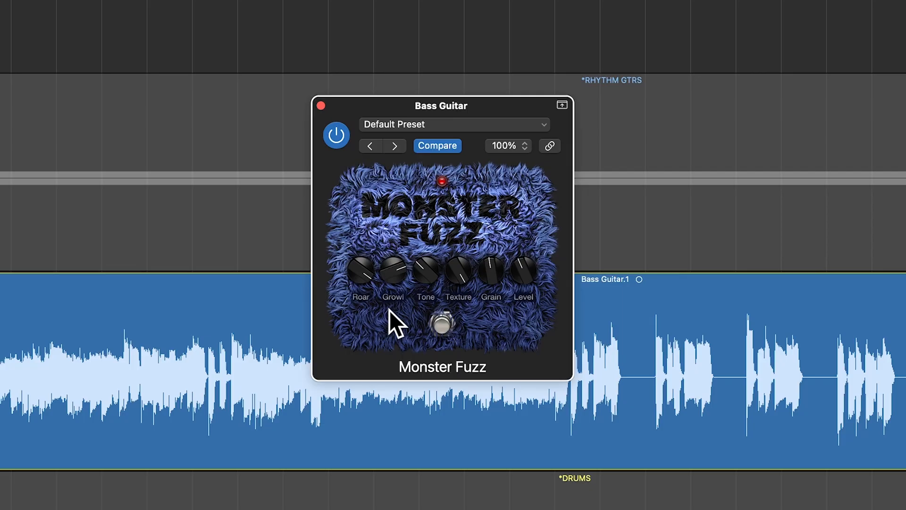
pyautogui.moveTo(362, 271); pyautogui.dragTo(374, 308)
pyautogui.moveTo(387, 271); pyautogui.dragTo(411, 189)
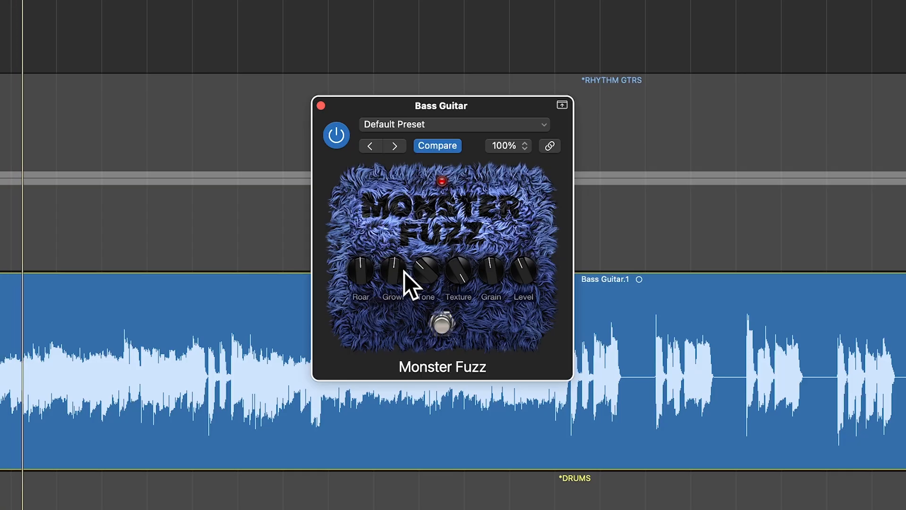
pyautogui.moveTo(401, 266); pyautogui.dragTo(365, 270)
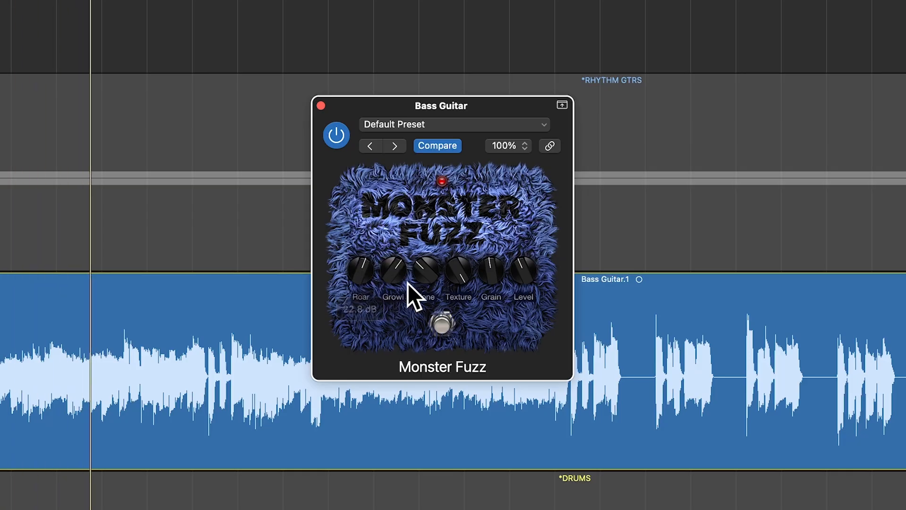
pyautogui.moveTo(428, 257)
pyautogui.mouseDown()
pyautogui.moveTo(426, 282)
pyautogui.moveTo(455, 299)
pyautogui.mouseUp()
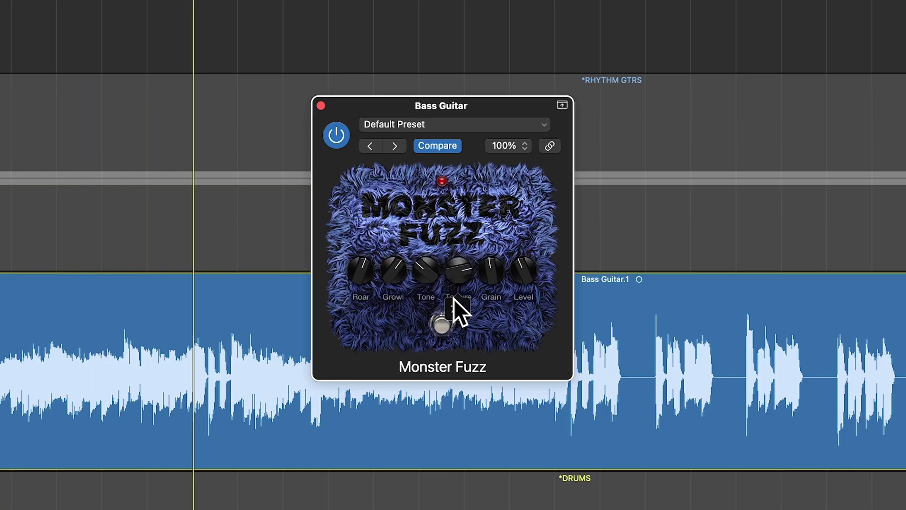
pyautogui.click(491, 270)
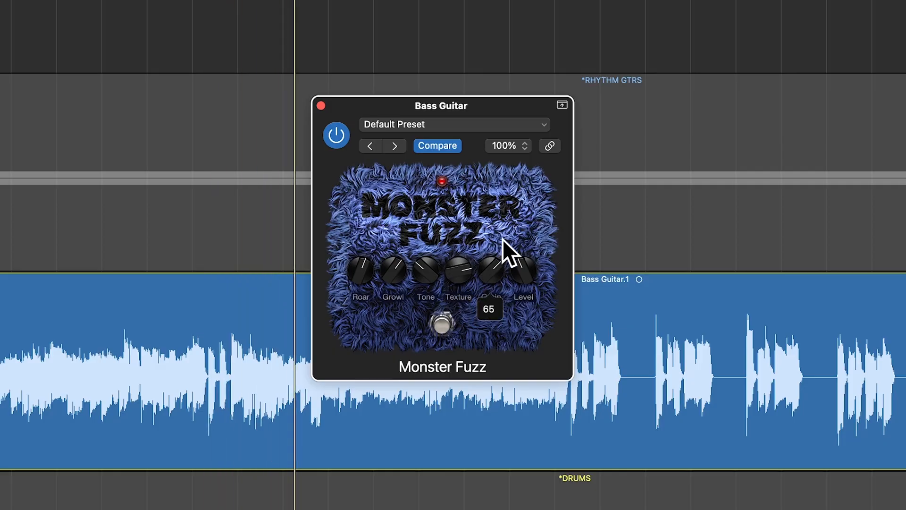
pyautogui.moveTo(502, 243)
pyautogui.mouseDown()
pyautogui.moveTo(489, 273)
pyautogui.moveTo(497, 275)
pyautogui.mouseUp()
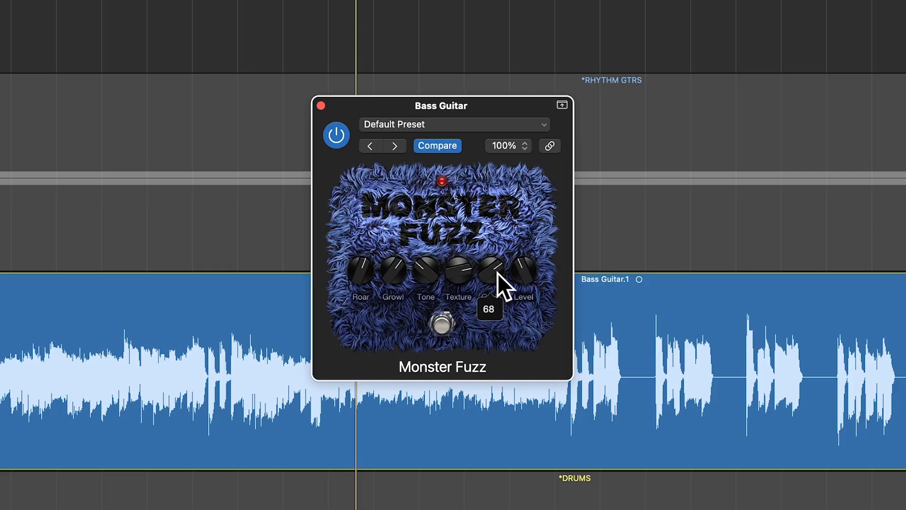
pyautogui.moveTo(371, 279); pyautogui.dragTo(397, 283)
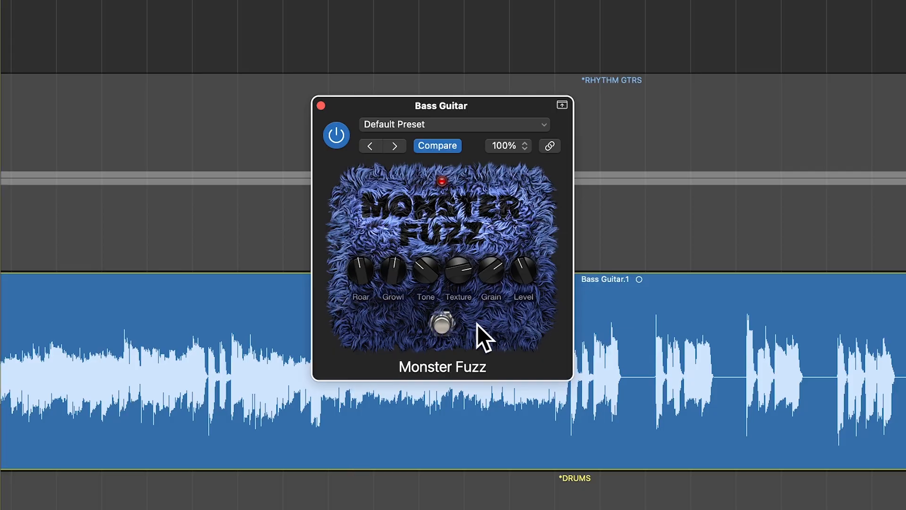
# Step: Compare bypassed vs. on, then trim Roar to 14.4 dB, recenter Tone, lower Level and nudge Texture up
pyautogui.click(441, 324)
pyautogui.click(440, 323)
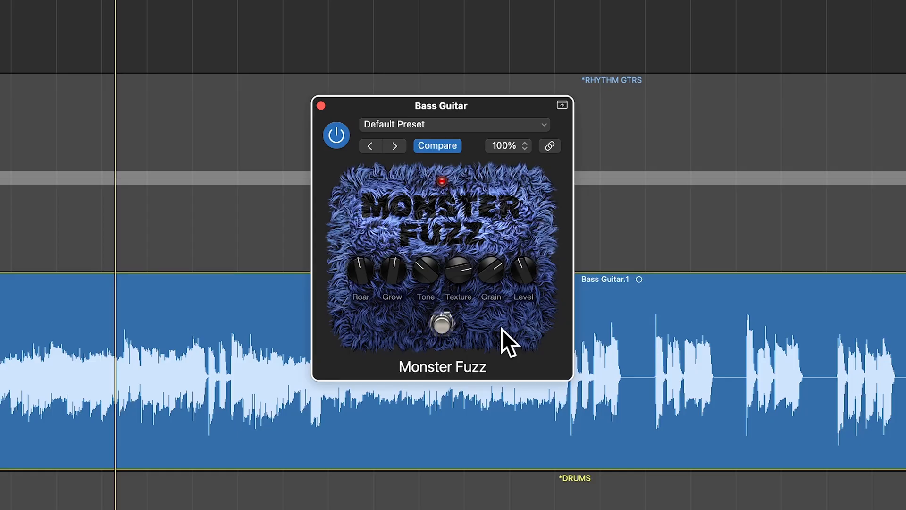
pyautogui.moveTo(430, 280)
pyautogui.mouseDown()
pyautogui.moveTo(434, 253)
pyautogui.moveTo(443, 268)
pyautogui.mouseUp()
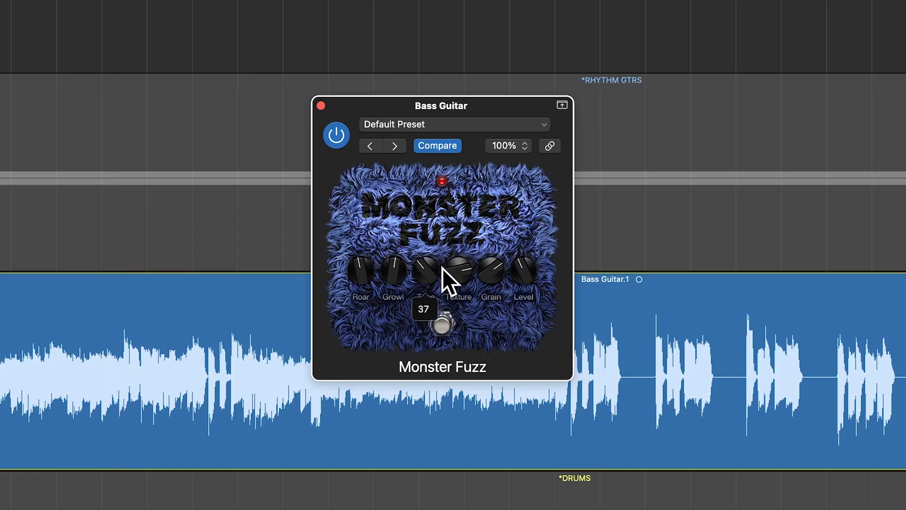
pyautogui.moveTo(524, 269); pyautogui.dragTo(537, 260)
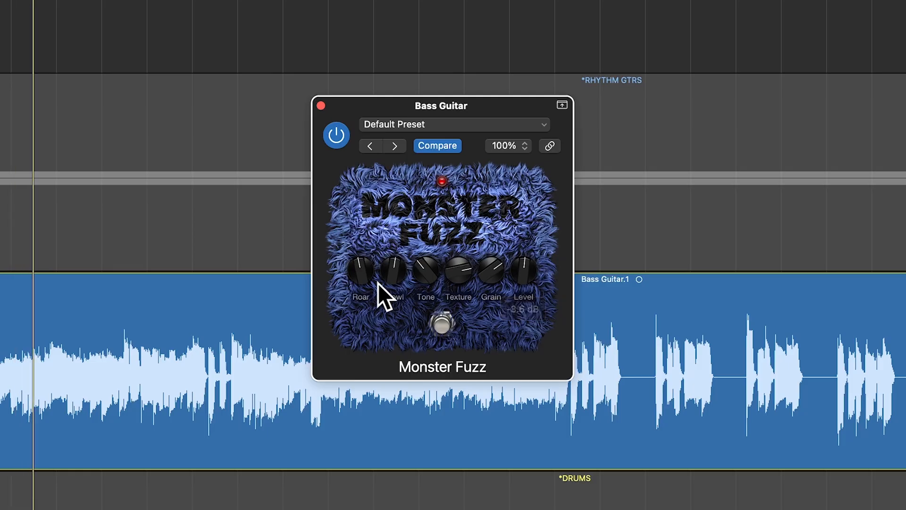
pyautogui.moveTo(364, 273); pyautogui.dragTo(366, 288)
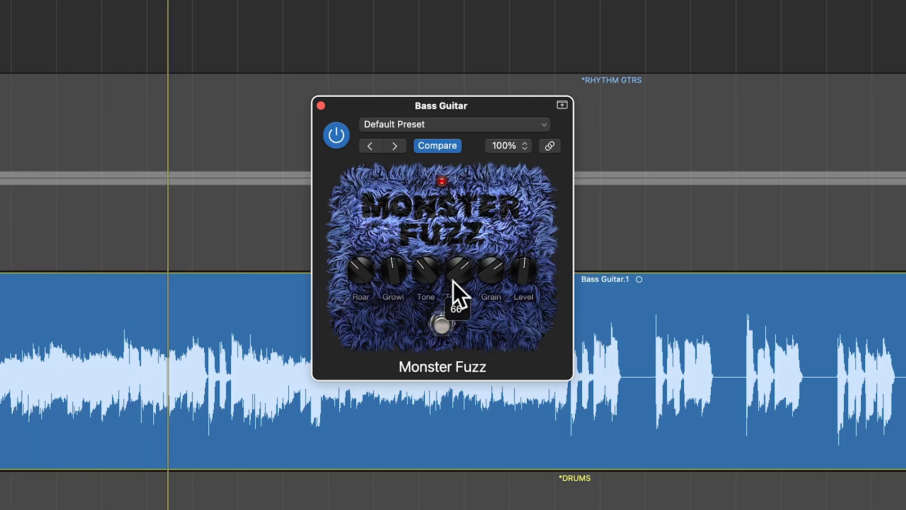
pyautogui.moveTo(451, 319); pyautogui.dragTo(464, 274)
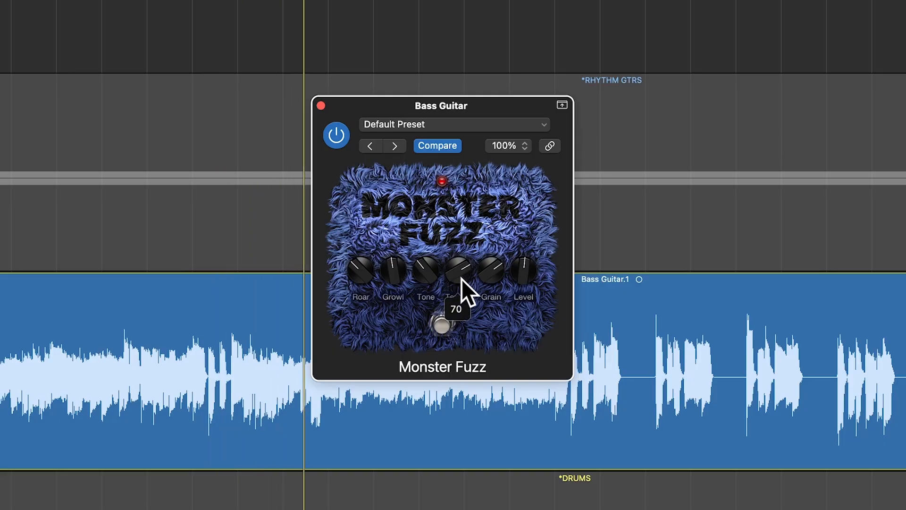
pyautogui.click(442, 326)
pyautogui.click(443, 325)
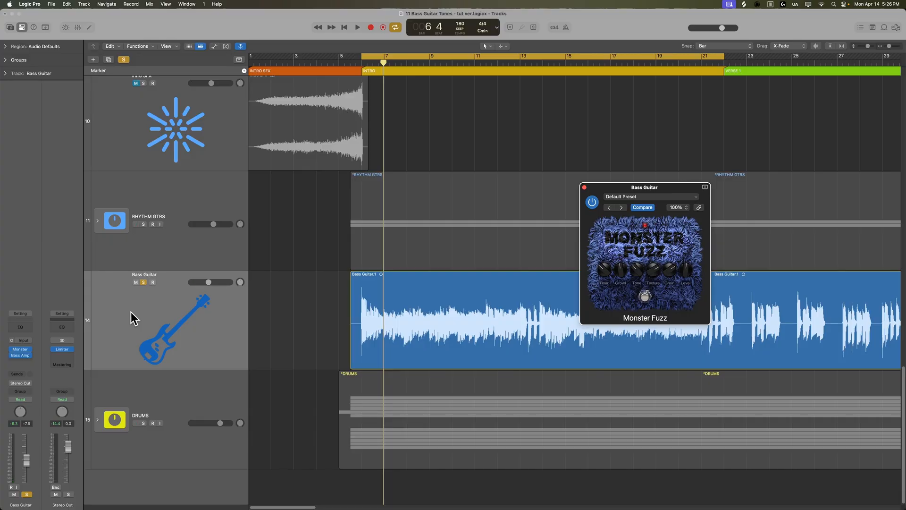
# Step: Play the song, hear the fuzz bass in the full mix, re-solo the track and stop
pyautogui.press('space')
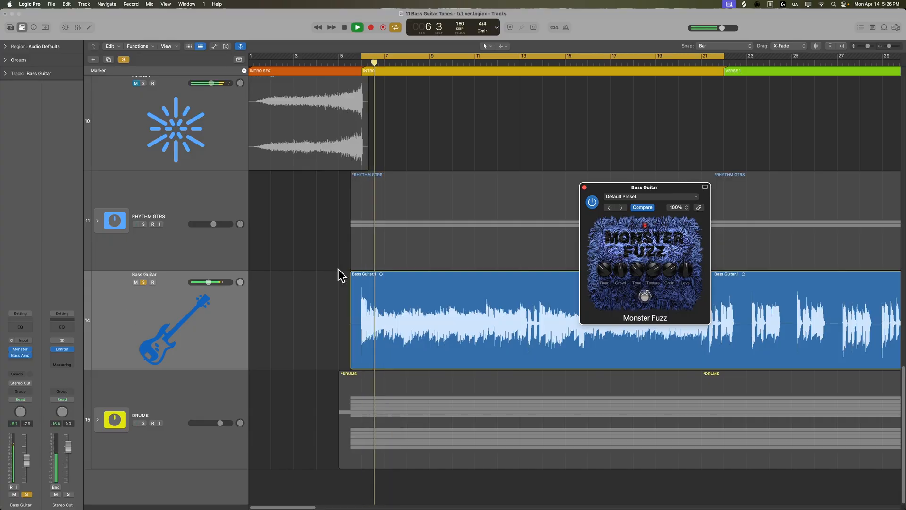
pyautogui.click(591, 204)
pyautogui.press('ctrl+alt+super+s')
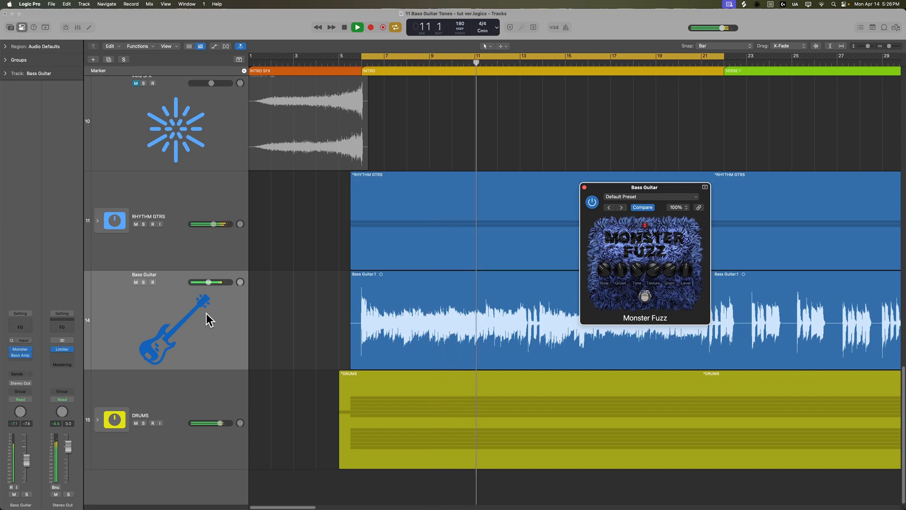
pyautogui.press('s')
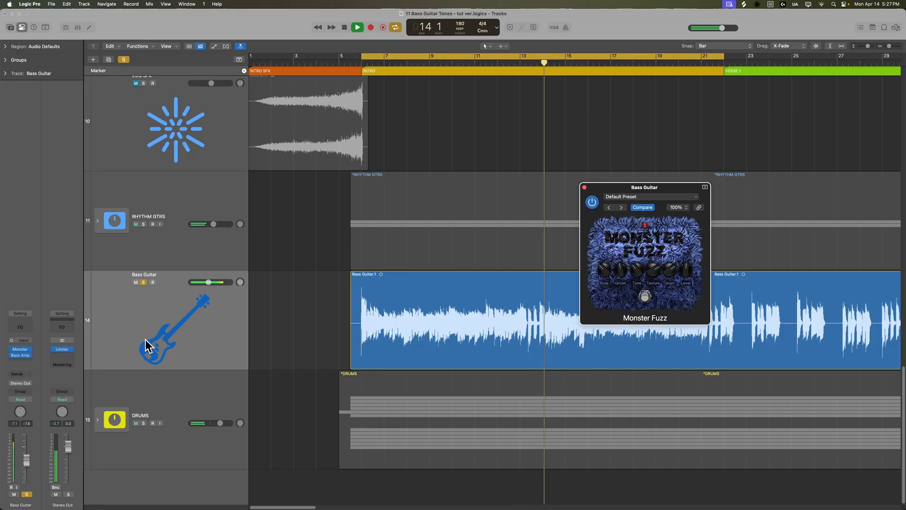
pyautogui.press('space')
# Step: Reopen the Bass Amp Designer from its insert slot and play the Classic Stack sound
pyautogui.doubleClick(20, 354)
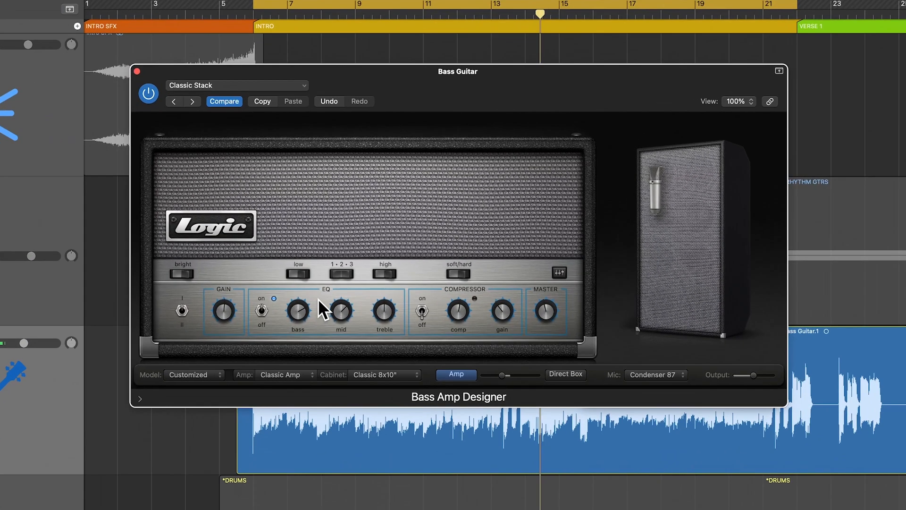
pyautogui.press('space')
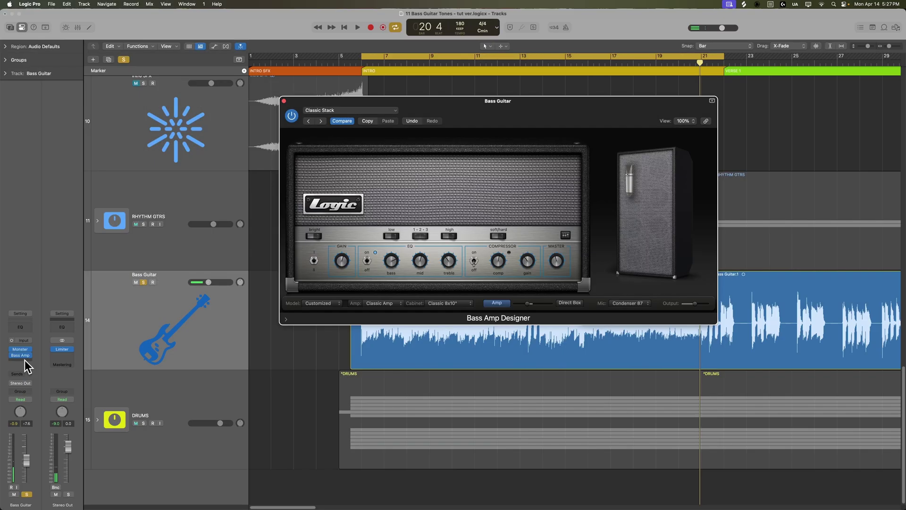
# Step: Insert a Compressor after the bass amp and move its window aside
pyautogui.click(25, 360)
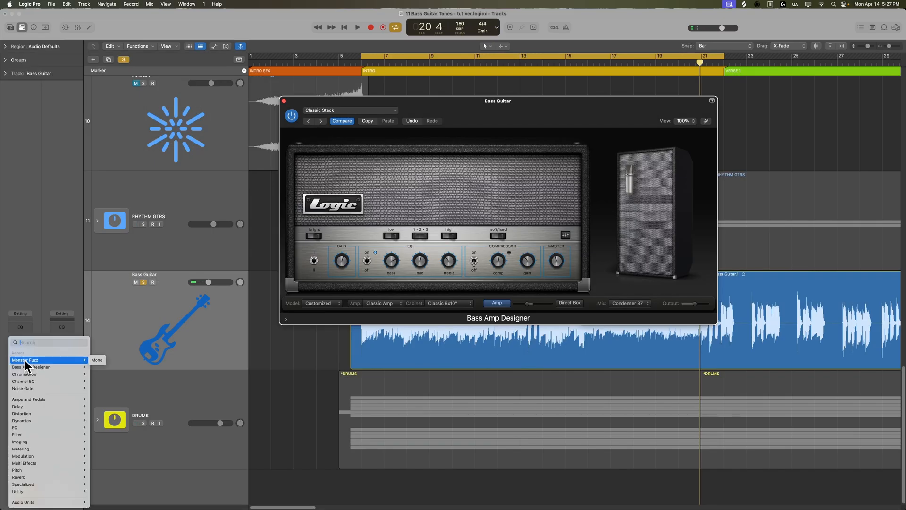
pyautogui.moveTo(21, 421)
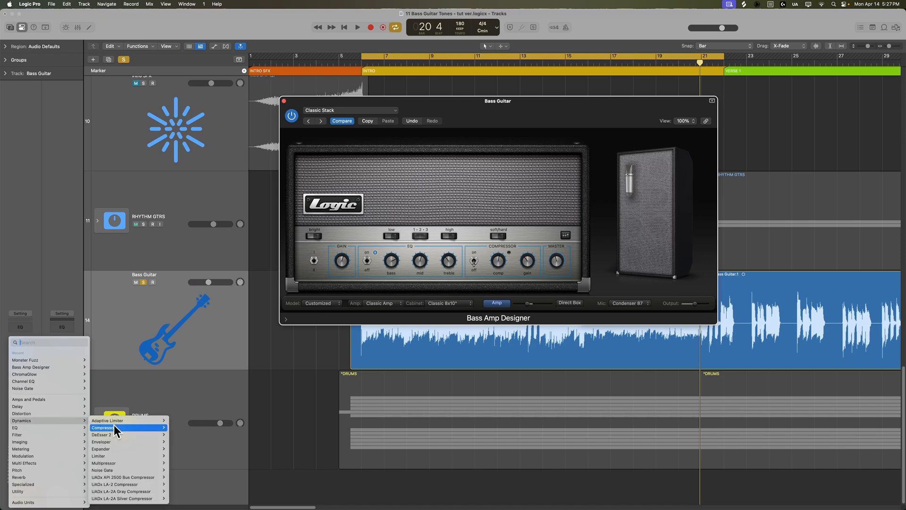
pyautogui.click(176, 428)
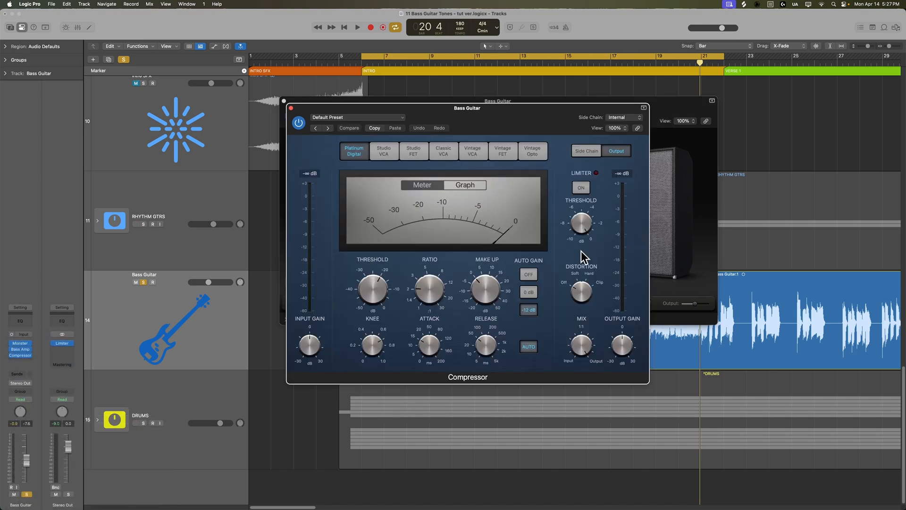
pyautogui.moveTo(559, 110); pyautogui.dragTo(772, 202)
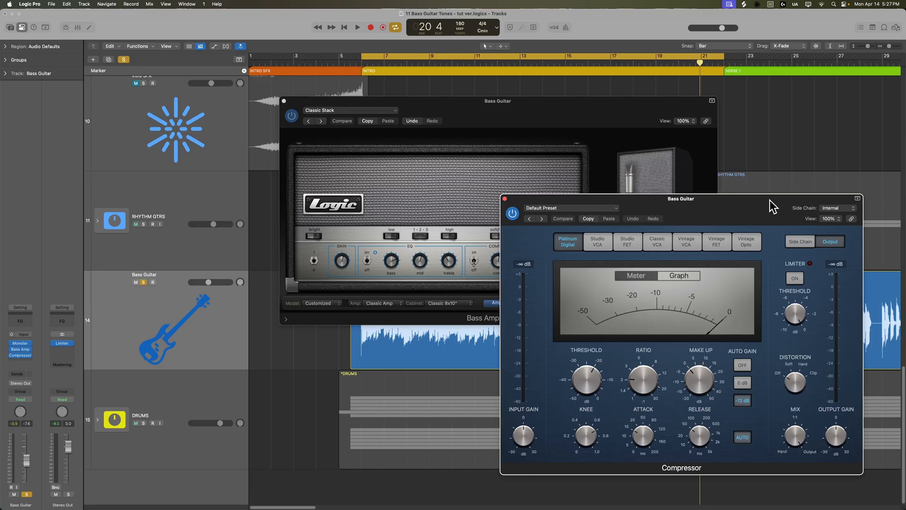
# Step: Set the compressor to Vintage Opto with Auto Gain off and raise Ratio to 2.7:1 while playing
pyautogui.click(747, 241)
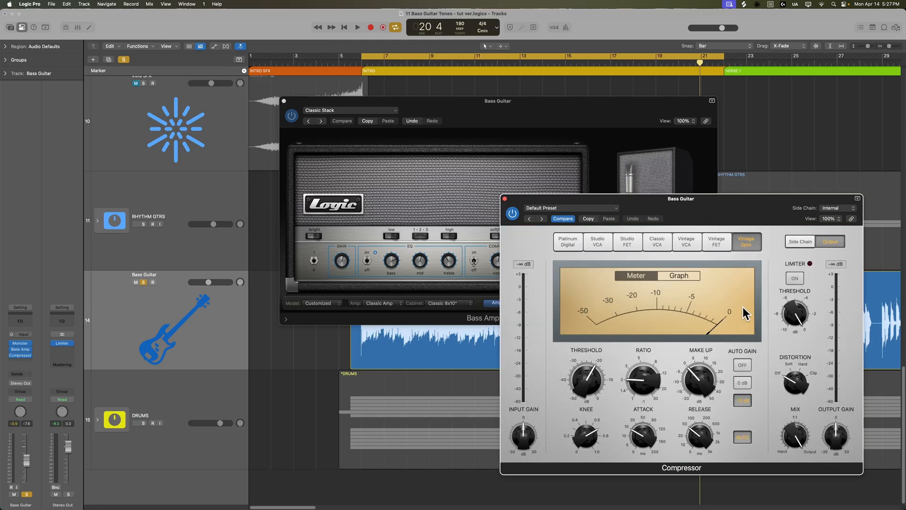
pyautogui.click(743, 365)
pyautogui.press('space')
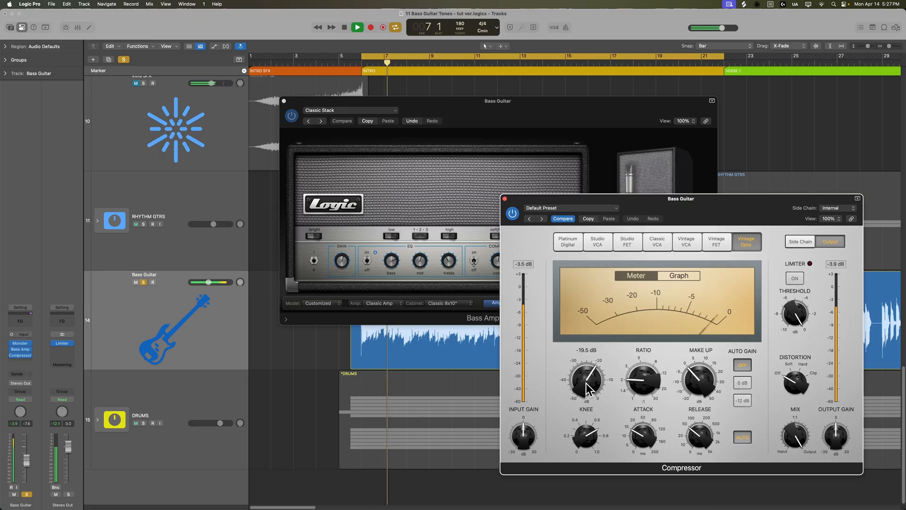
pyautogui.moveTo(644, 386); pyautogui.dragTo(641, 373)
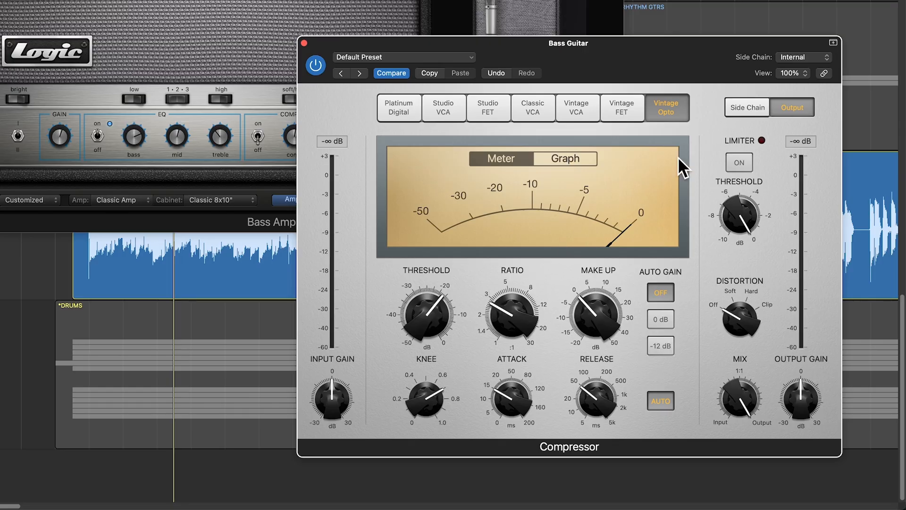
# Step: Enable Filter Listen on the side chain and sweep its frequency down to about 247 Hz
pyautogui.click(753, 108)
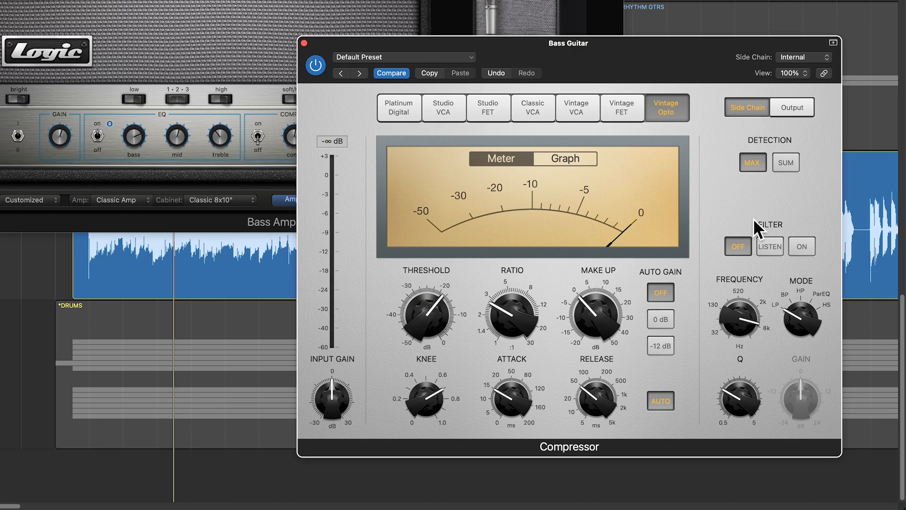
pyautogui.click(772, 253)
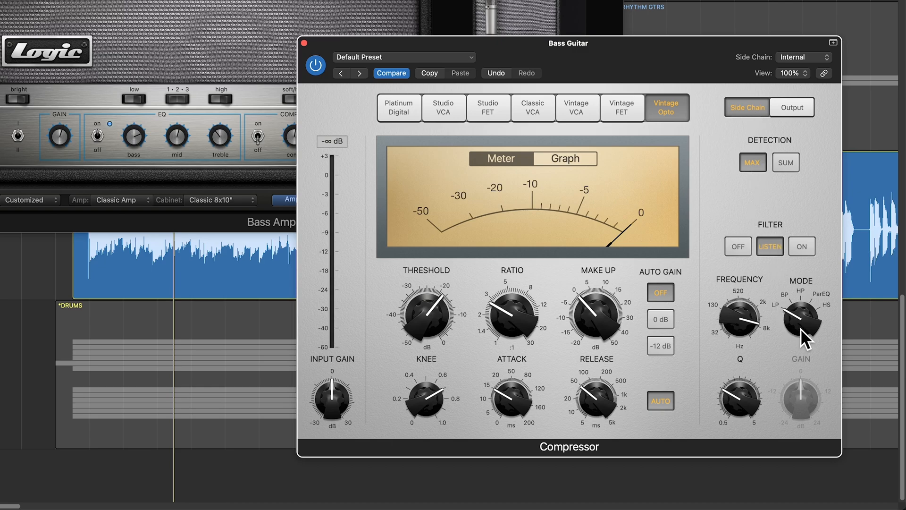
pyautogui.moveTo(748, 334)
pyautogui.mouseDown()
pyautogui.moveTo(732, 334)
pyautogui.moveTo(735, 351)
pyautogui.mouseUp()
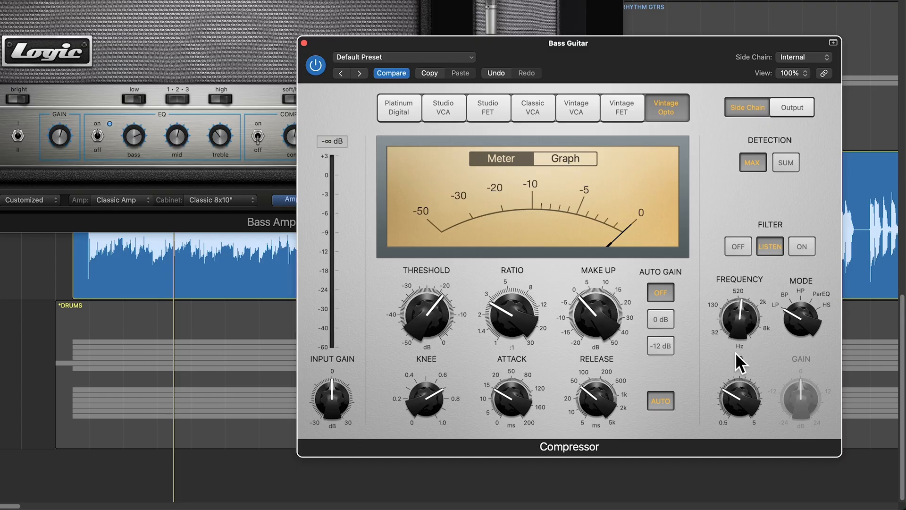
pyautogui.moveTo(740, 319)
pyautogui.mouseDown()
pyautogui.moveTo(757, 276)
pyautogui.moveTo(740, 333)
pyautogui.moveTo(720, 336)
pyautogui.mouseUp()
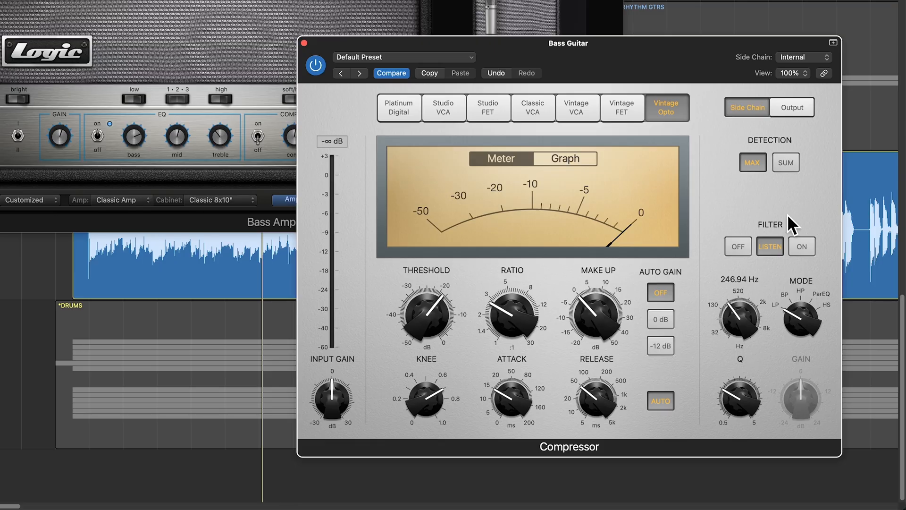
# Step: In Output view during playback, set Ratio near 3.6:1, Threshold about -22 dB and a softer Knee
pyautogui.click(793, 106)
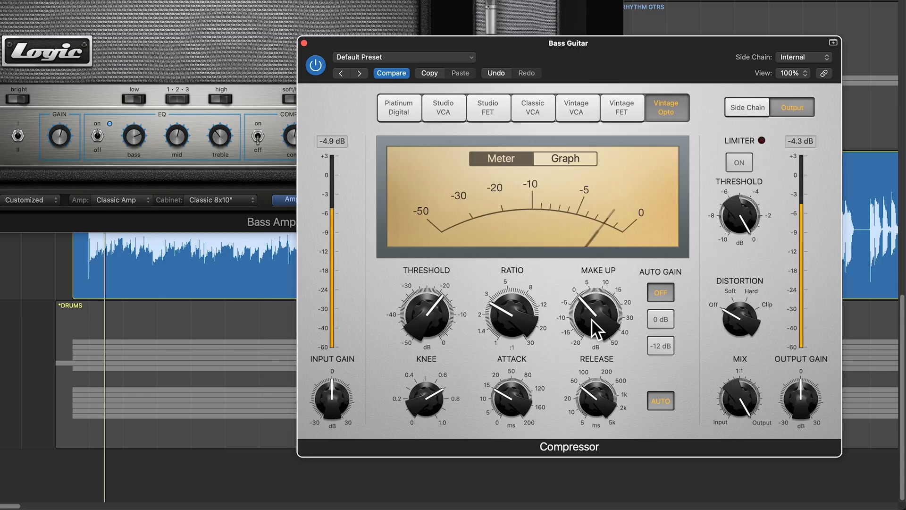
pyautogui.click(743, 107)
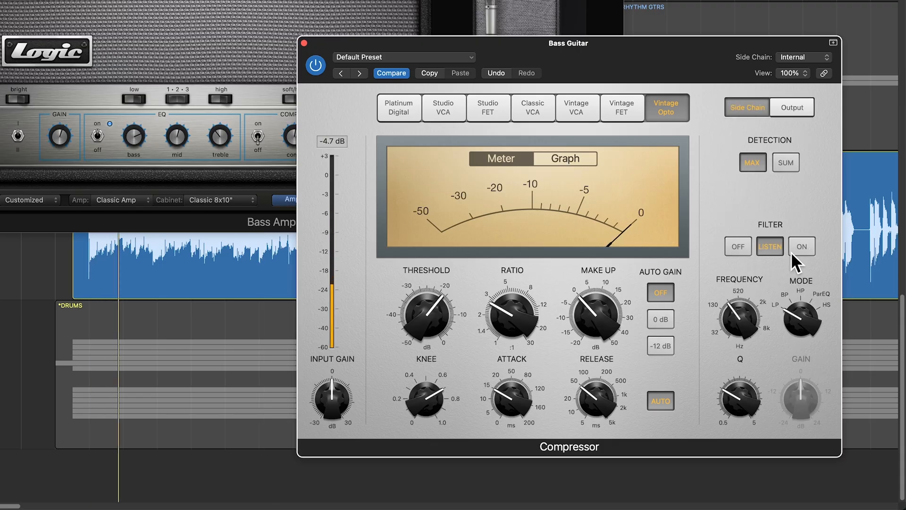
pyautogui.click(788, 104)
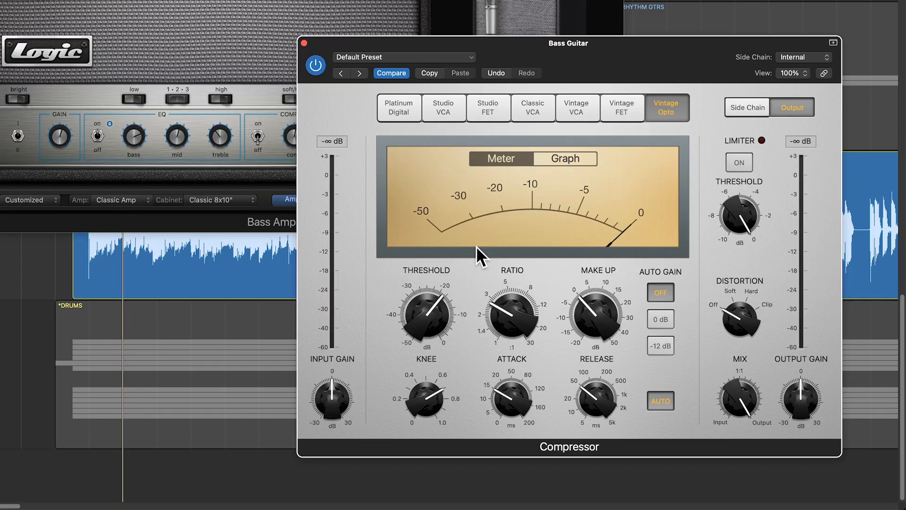
pyautogui.press('space')
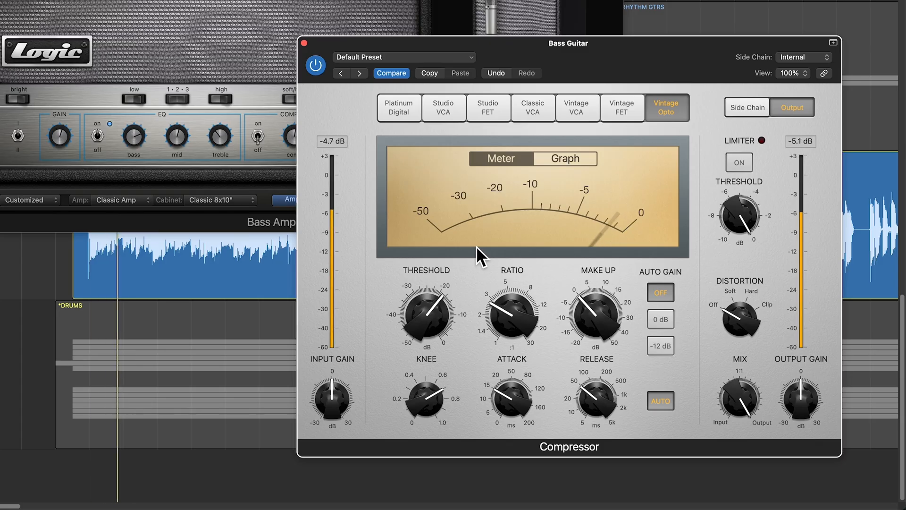
pyautogui.moveTo(438, 303); pyautogui.dragTo(423, 323)
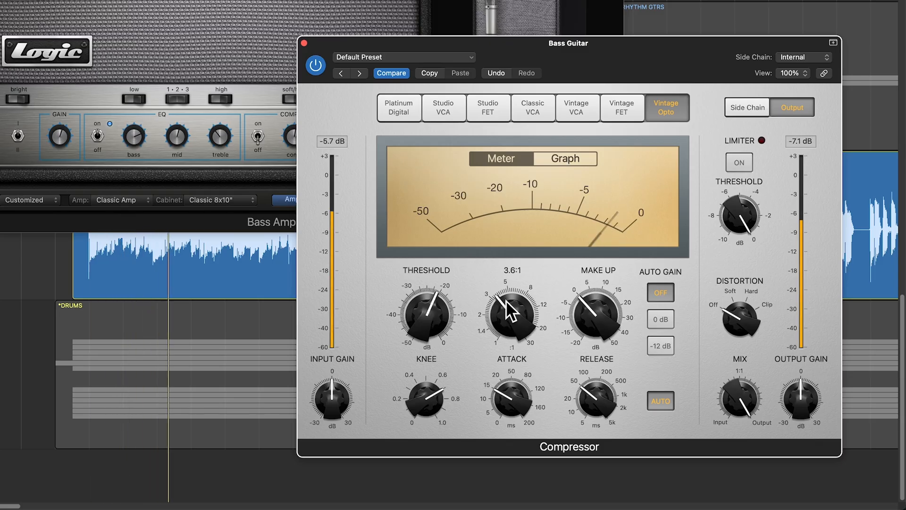
pyautogui.moveTo(495, 315); pyautogui.dragTo(507, 297)
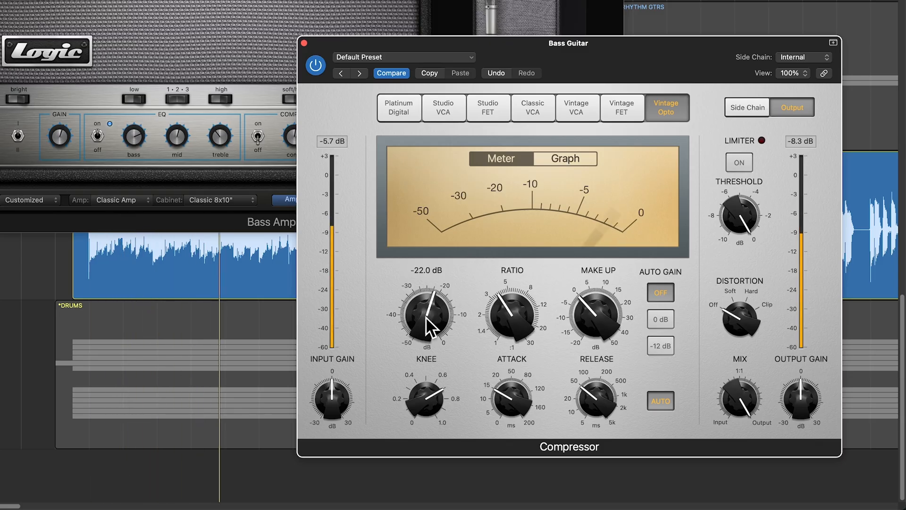
pyautogui.moveTo(425, 397); pyautogui.dragTo(416, 411)
# Step: Set attack about 18 ms and release 77 ms, Distortion to Soft, Mix mostly compressed
pyautogui.moveTo(511, 407); pyautogui.dragTo(517, 397)
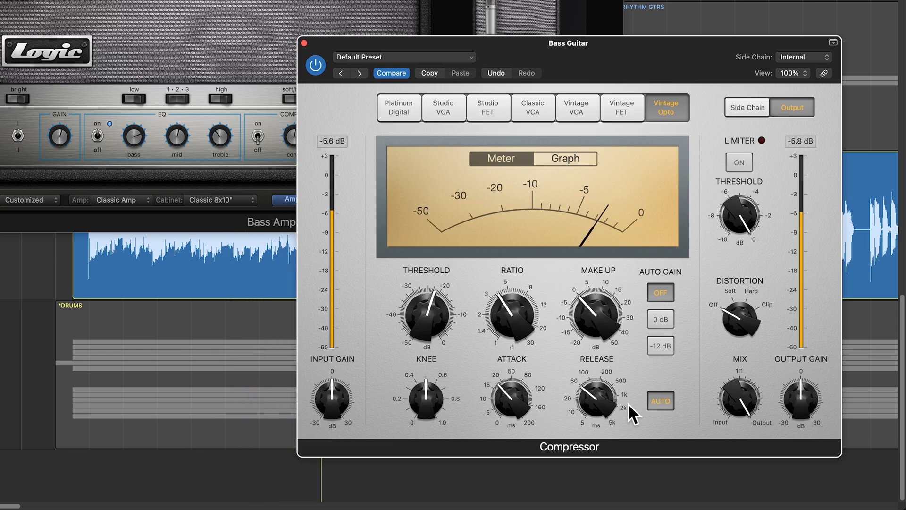
pyautogui.moveTo(612, 402)
pyautogui.mouseDown()
pyautogui.moveTo(616, 373)
pyautogui.moveTo(590, 419)
pyautogui.mouseUp()
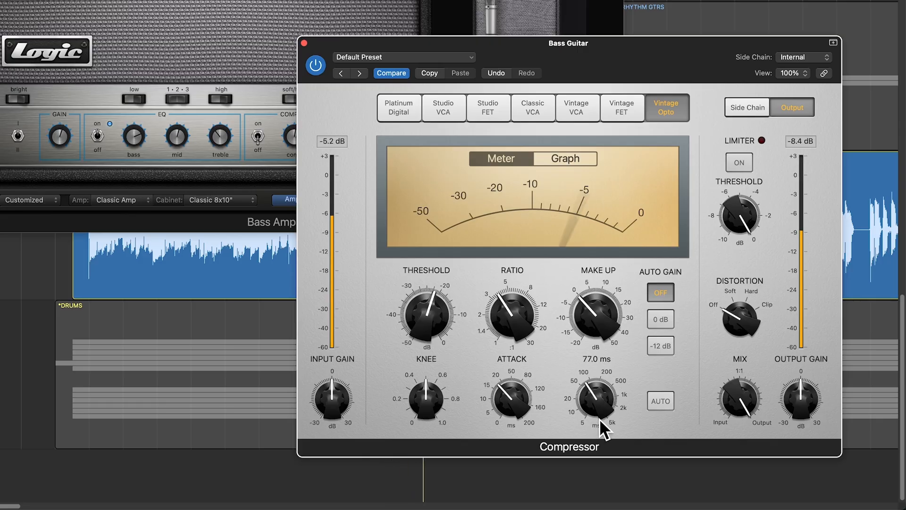
pyautogui.moveTo(738, 399); pyautogui.dragTo(737, 419)
pyautogui.moveTo(740, 323); pyautogui.dragTo(741, 304)
pyautogui.moveTo(745, 385); pyautogui.dragTo(737, 404)
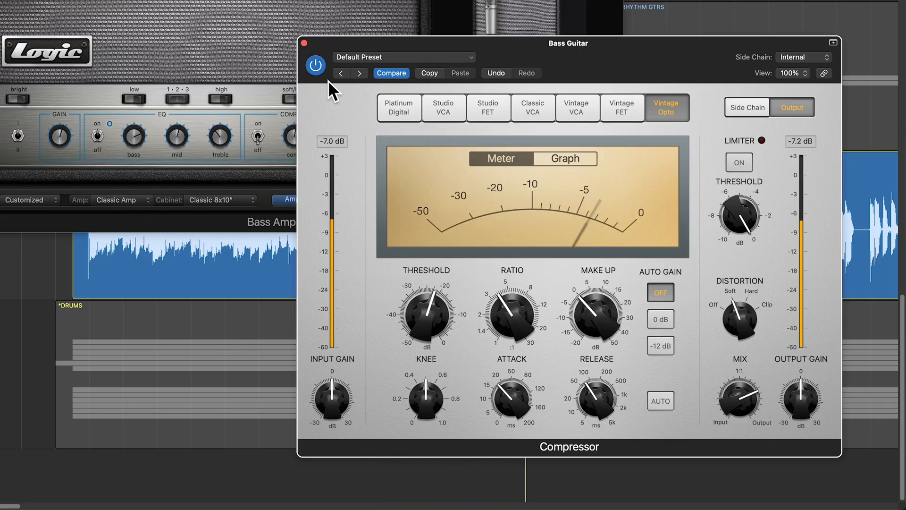
# Step: Bypass and re-enable the compressor from bar 38 of the chorus, ending with it on
pyautogui.click(316, 65)
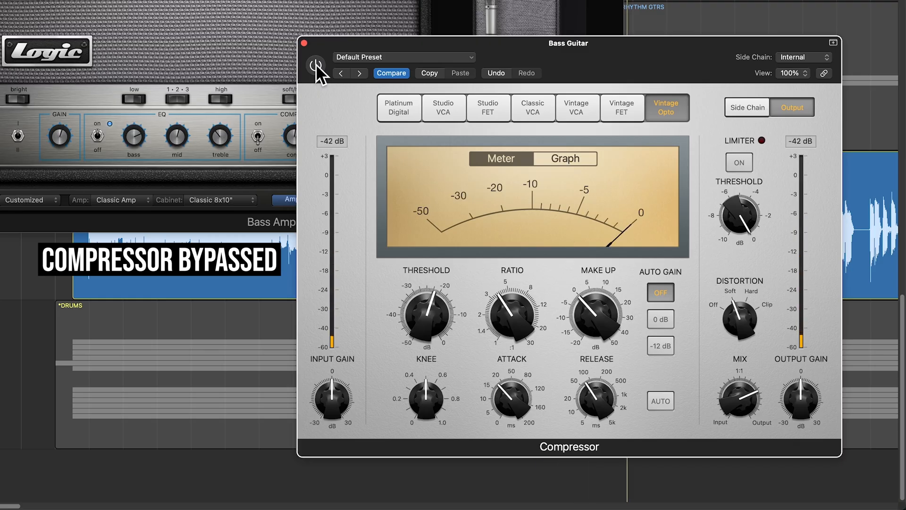
pyautogui.click(315, 64)
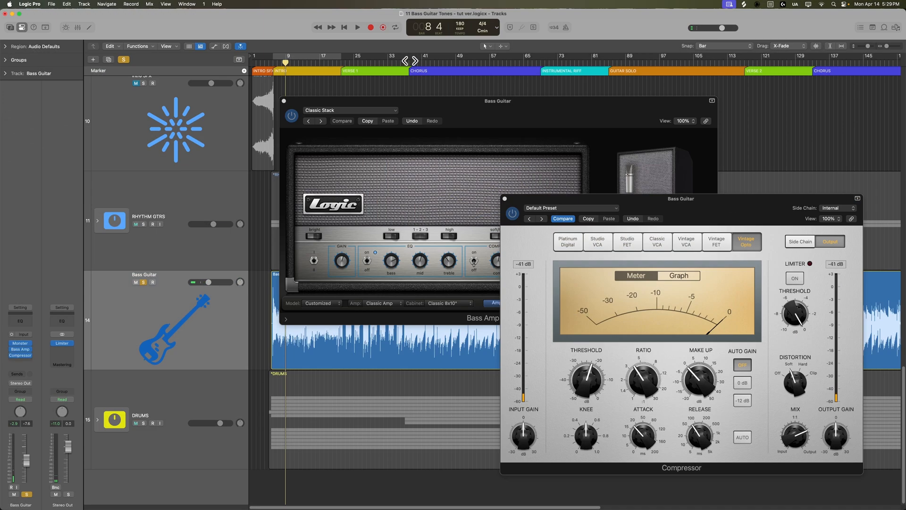
pyautogui.click(409, 61)
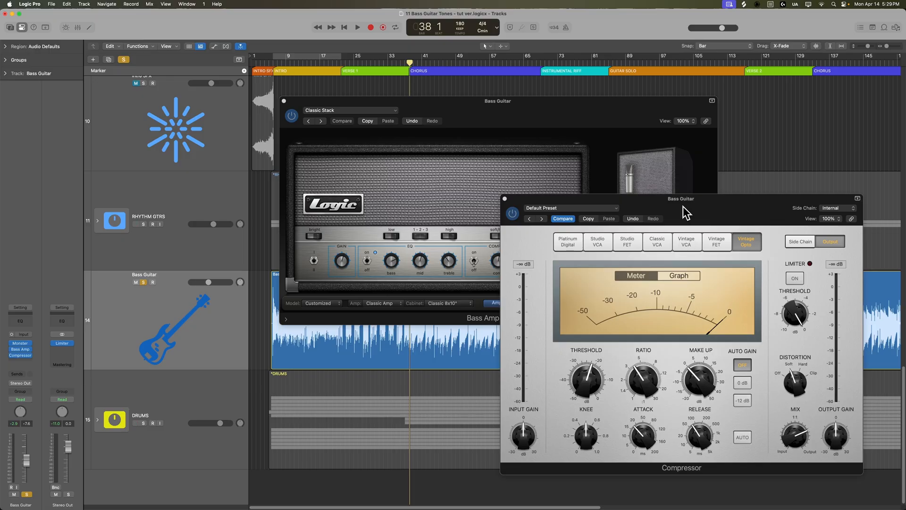
pyautogui.press('space')
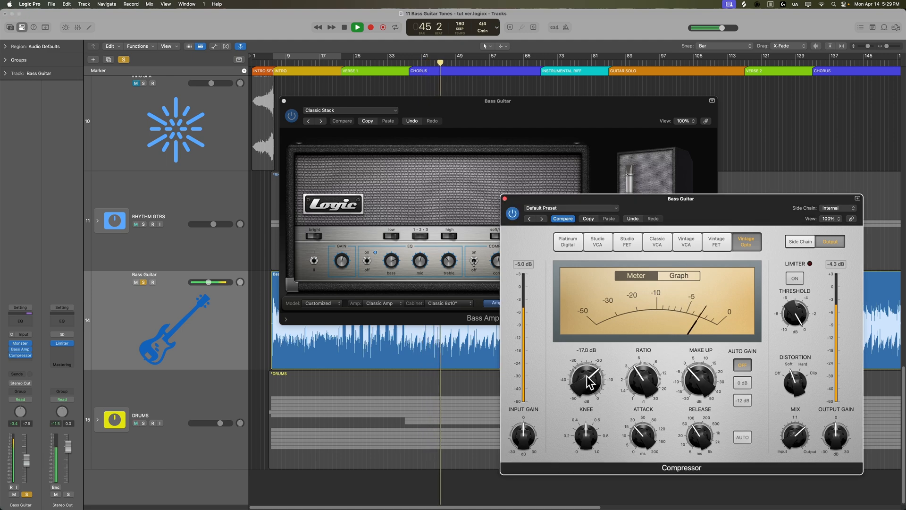
pyautogui.moveTo(642, 381)
pyautogui.click(511, 212)
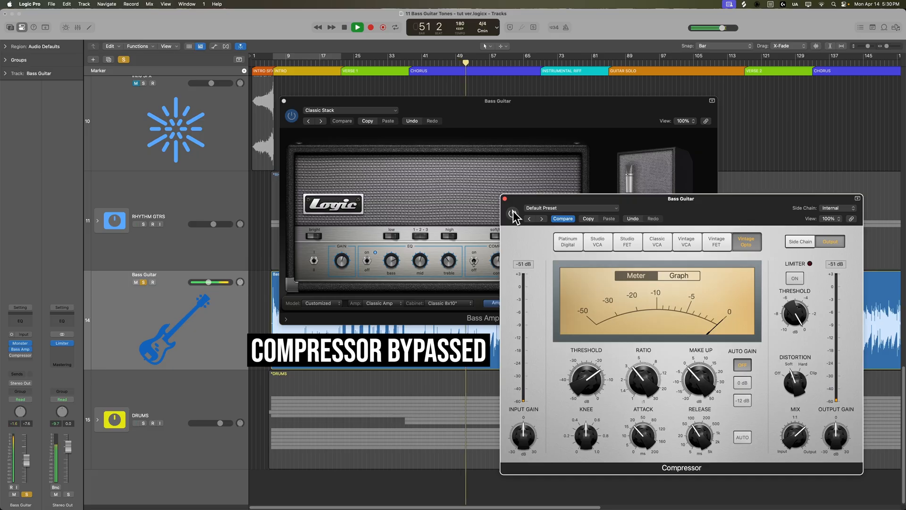
pyautogui.click(513, 212)
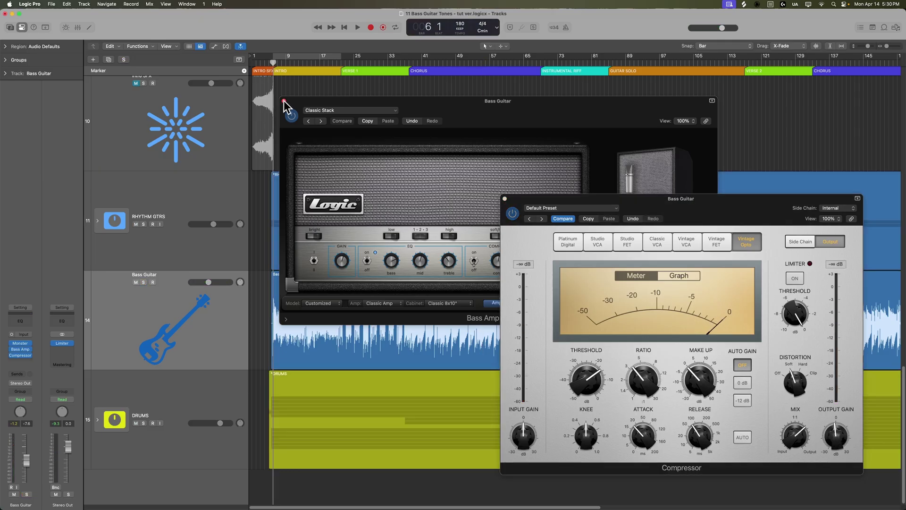
# Step: Close the Bass Amp Designer, compressor and Monster Fuzz windows and audition the soloed Bass Guitar with the mixer showing
pyautogui.click(285, 102)
pyautogui.click(506, 199)
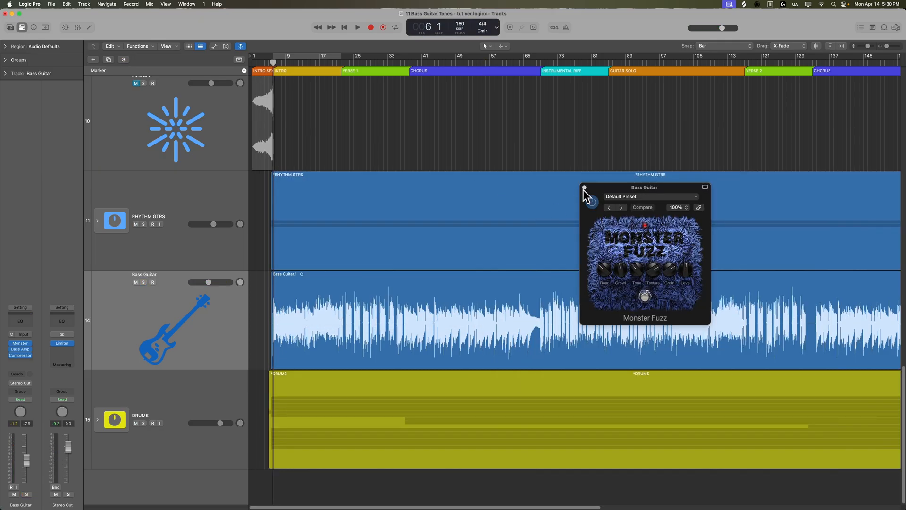
pyautogui.click(584, 187)
pyautogui.press('s')
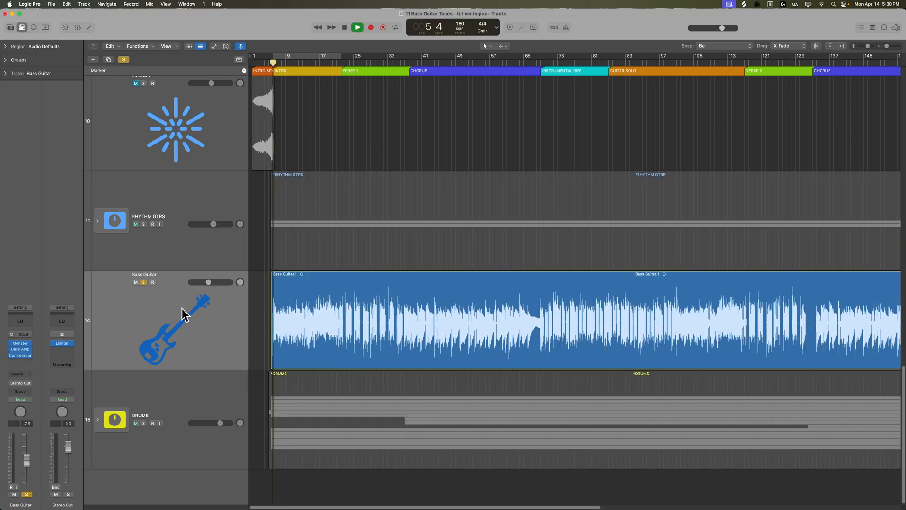
pyautogui.press('x')
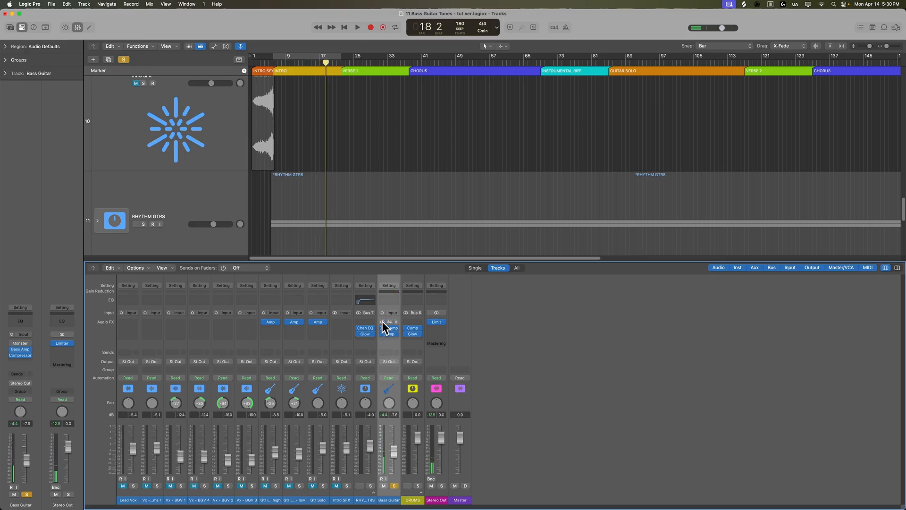
pyautogui.press('space')
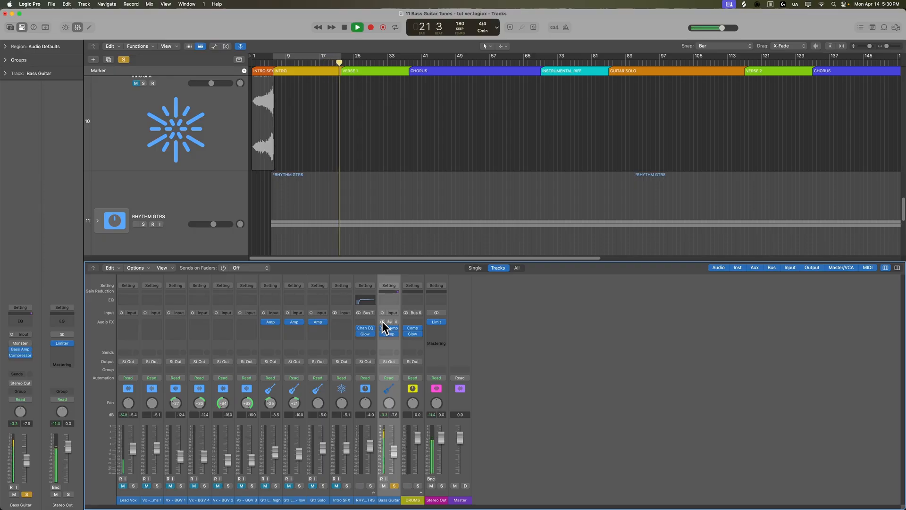
pyautogui.press('space')
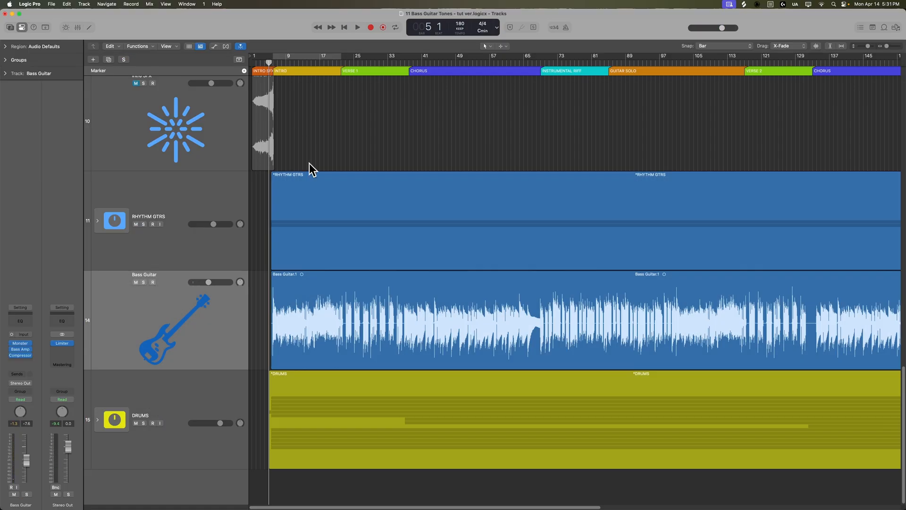
# Step: Play the song from near the start in the full mix and select the RHYTHM GTRS then Bass Guitar channel strips
pyautogui.press('space')
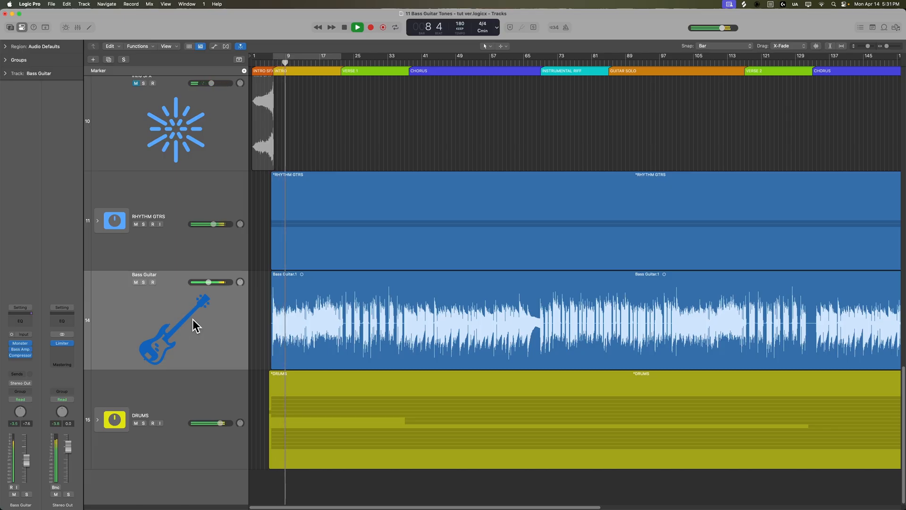
pyautogui.press('x')
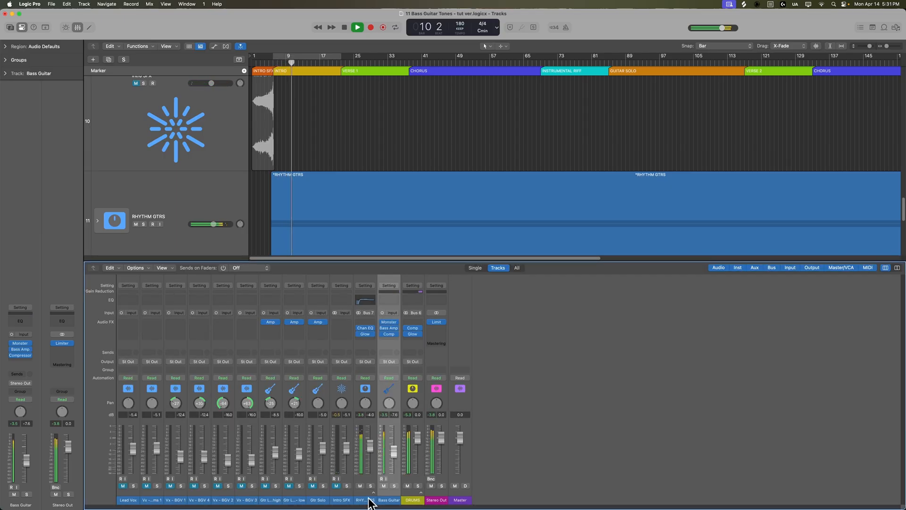
pyautogui.click(369, 500)
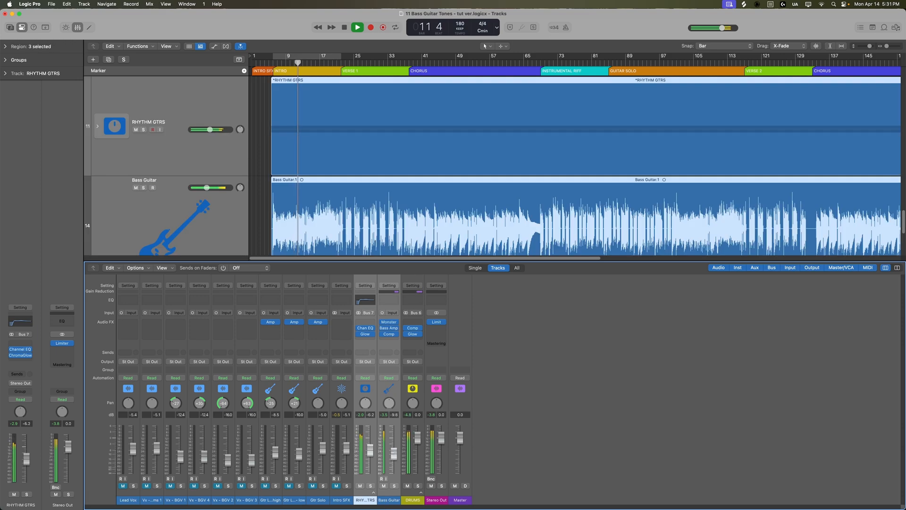
pyautogui.click(388, 500)
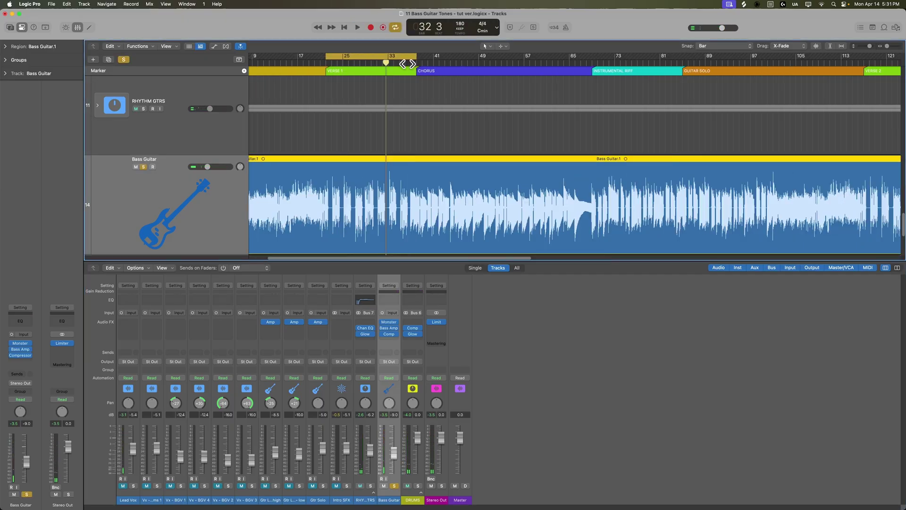
# Step: Insert a Noise Gate in the top Audio FX slot of Bass Guitar and load the Electric Bass Gate preset
pyautogui.press('super+Right')
pyautogui.press('super+Right')
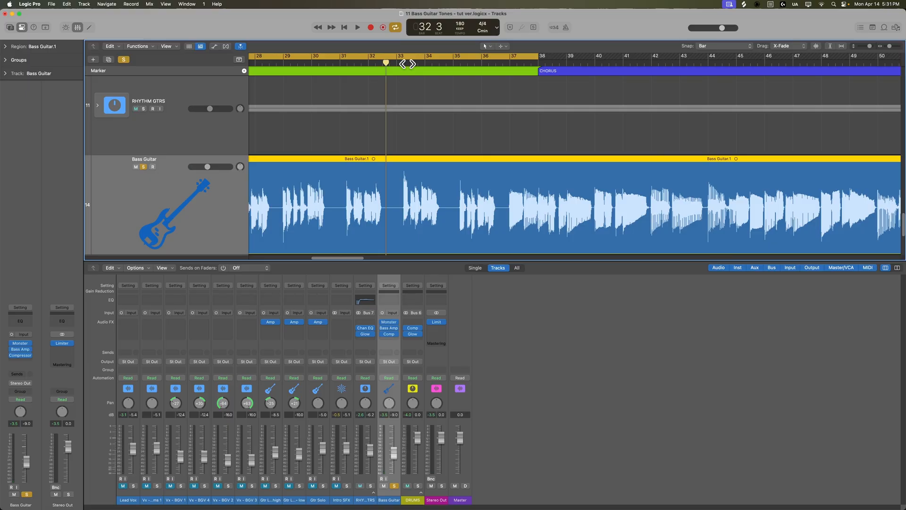
pyautogui.hscroll(-4, 412, 132)
pyautogui.hscroll(-3, 412, 141)
pyautogui.hscroll(-3, 359, 203)
pyautogui.hscroll(2, 580, 217)
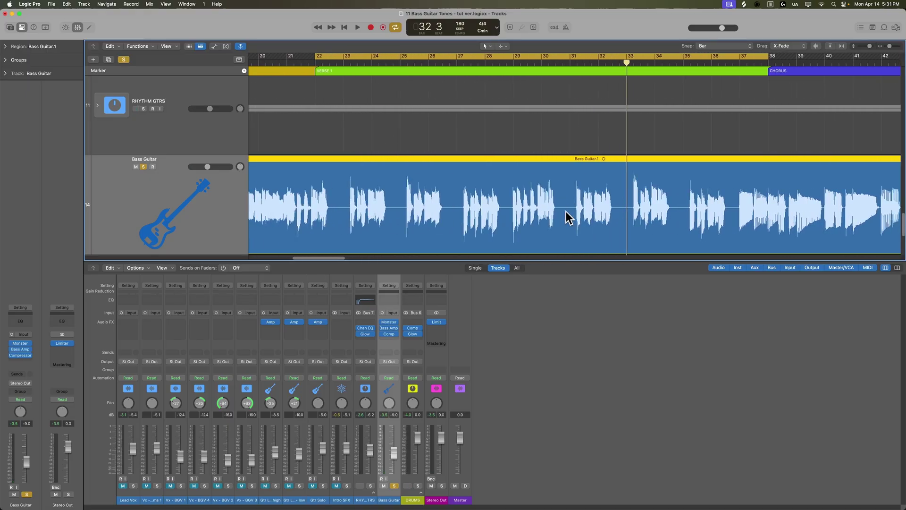
pyautogui.click(392, 323)
pyautogui.moveTo(417, 400)
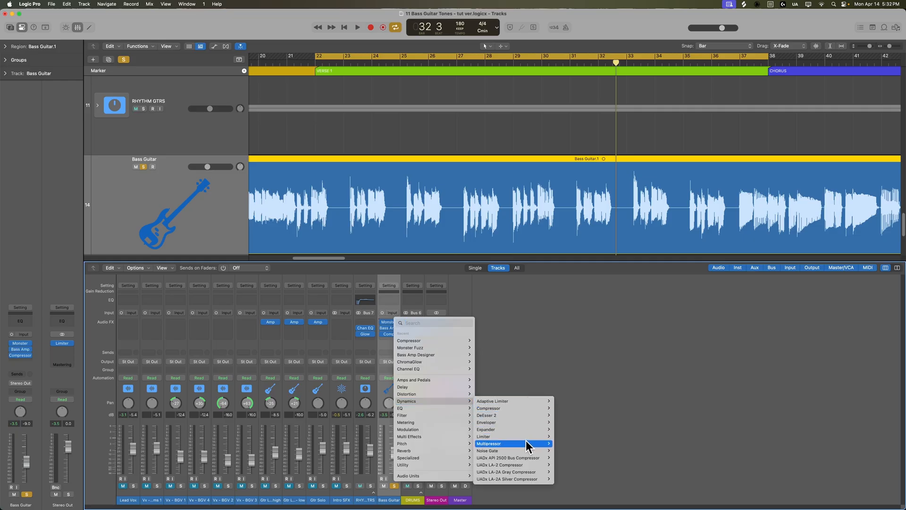
pyautogui.click(496, 451)
pyautogui.click(632, 342)
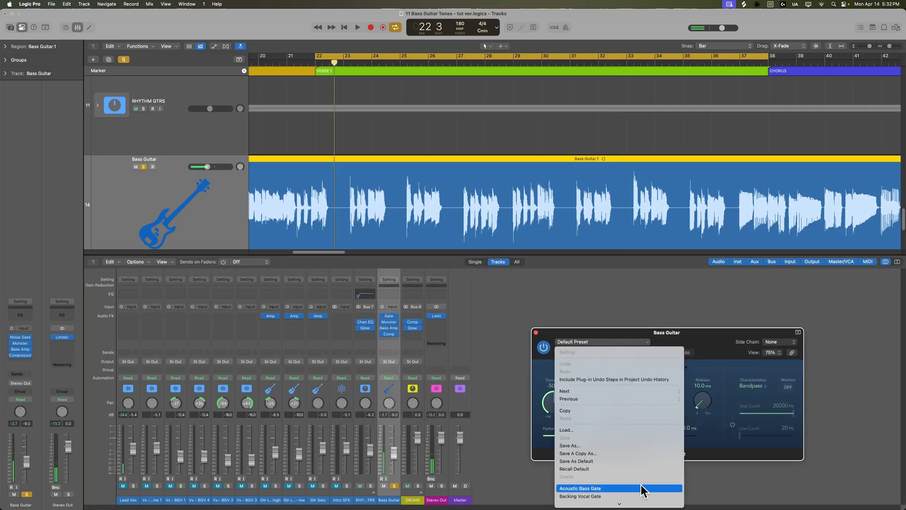
pyautogui.scroll(-3, 638, 488)
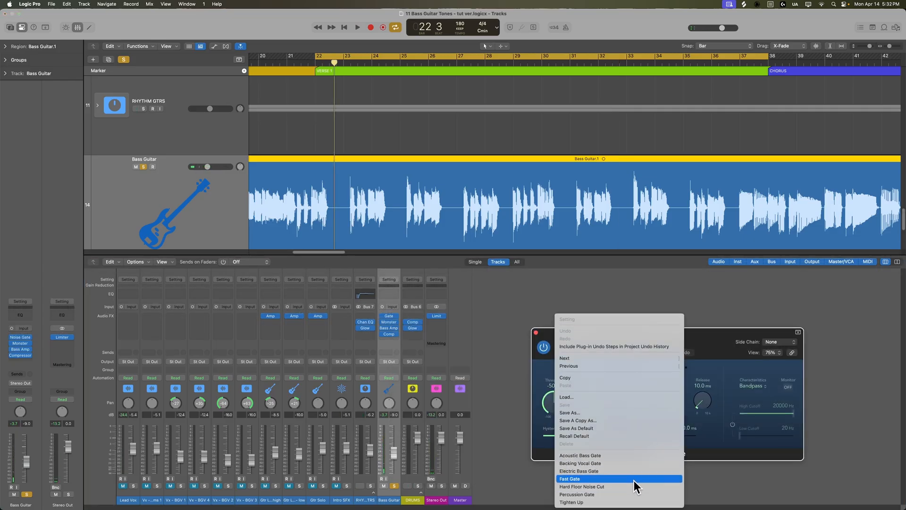
pyautogui.click(634, 472)
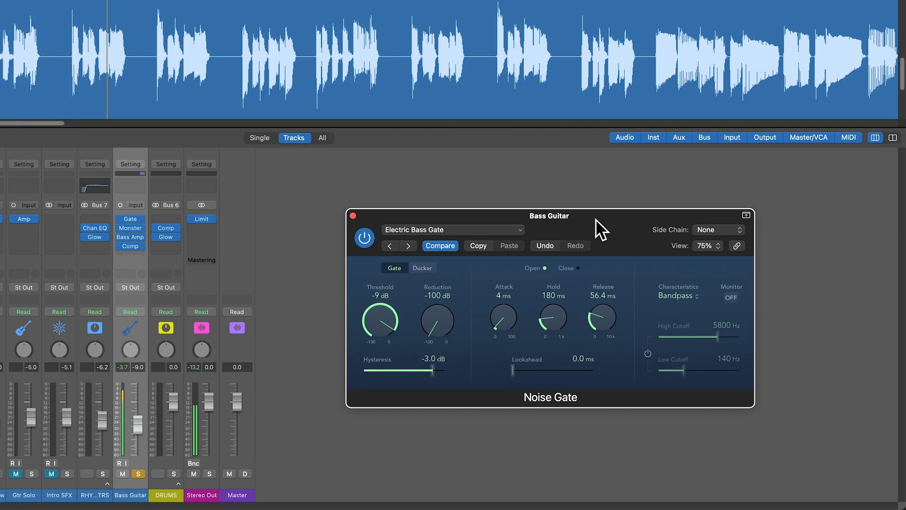
pyautogui.scroll(-2, 378, 346)
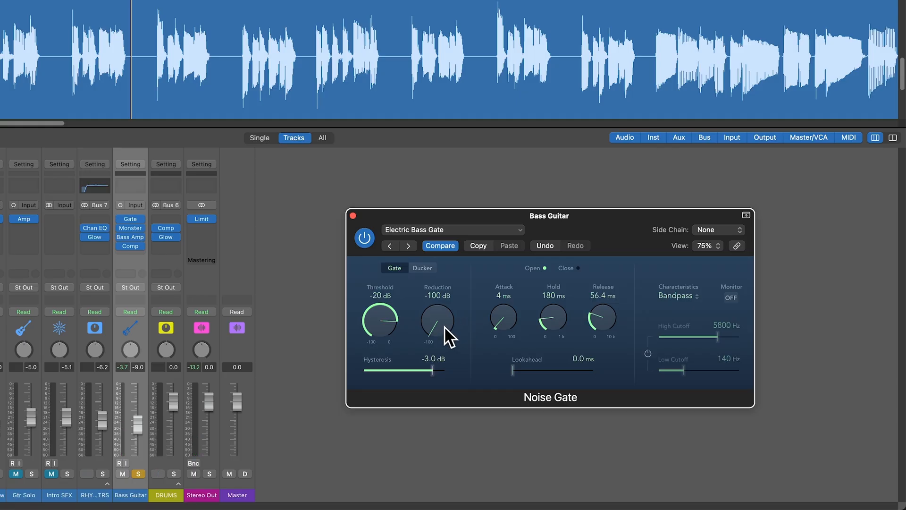
# Step: Set the gate to about -17 dB threshold, -35 dB reduction, 90 ms hold, 21 ms release and 8.8 ms lookahead
pyautogui.moveTo(444, 326); pyautogui.dragTo(447, 301)
pyautogui.scroll(1, 380, 322)
pyautogui.moveTo(512, 370); pyautogui.dragTo(536, 374)
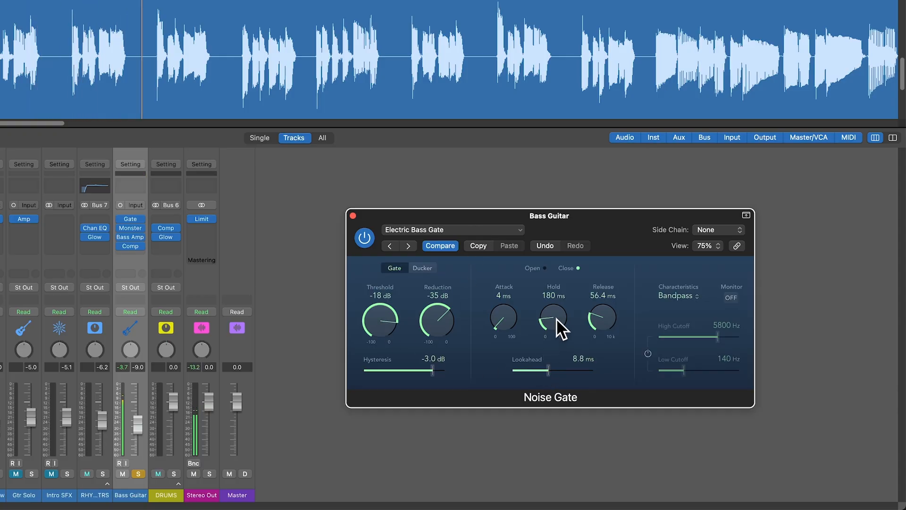
pyautogui.scroll(-1, 601, 321)
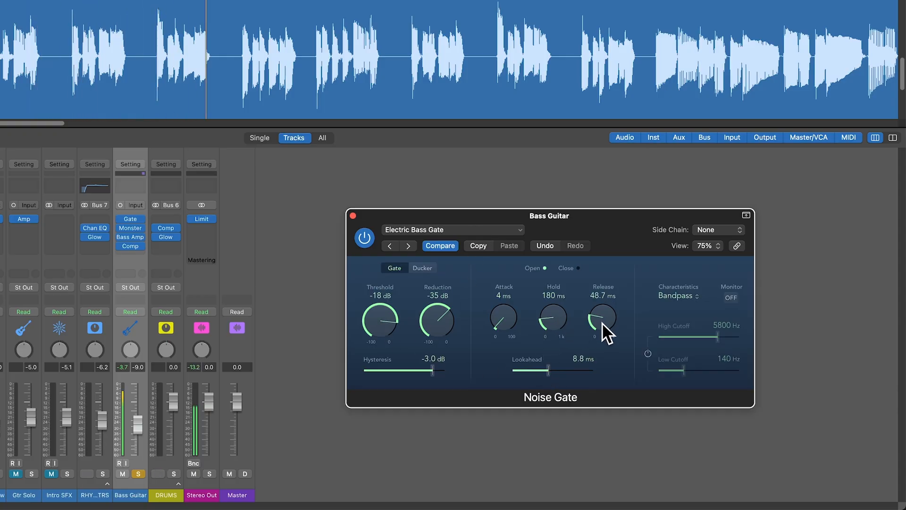
pyautogui.moveTo(602, 323); pyautogui.dragTo(613, 339)
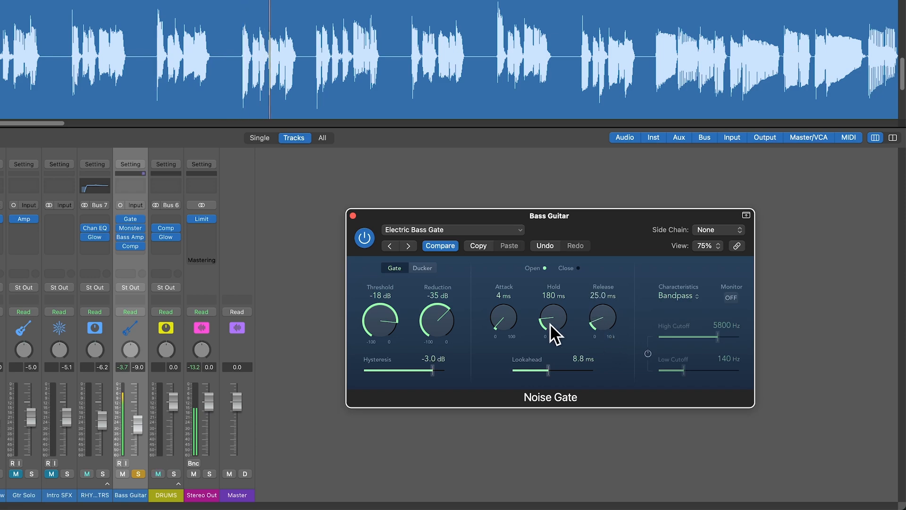
pyautogui.moveTo(548, 322); pyautogui.dragTo(550, 327)
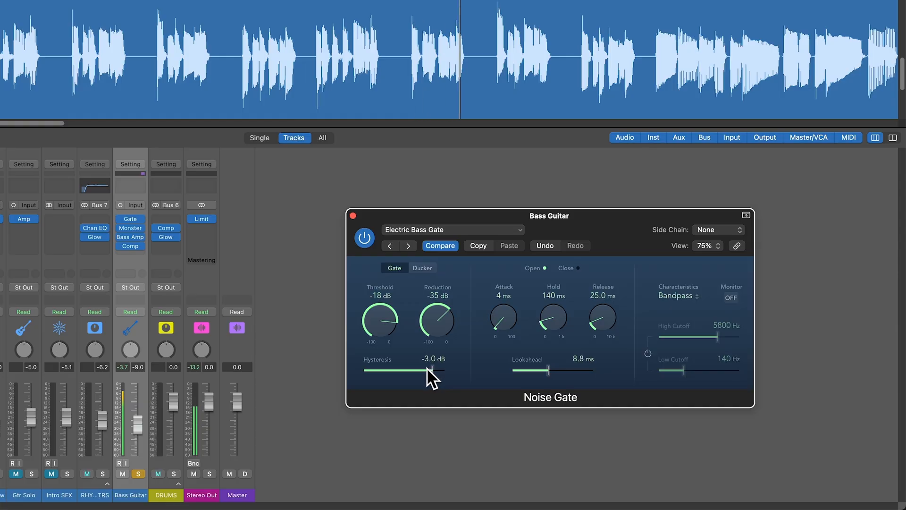
pyautogui.moveTo(384, 325); pyautogui.dragTo(385, 322)
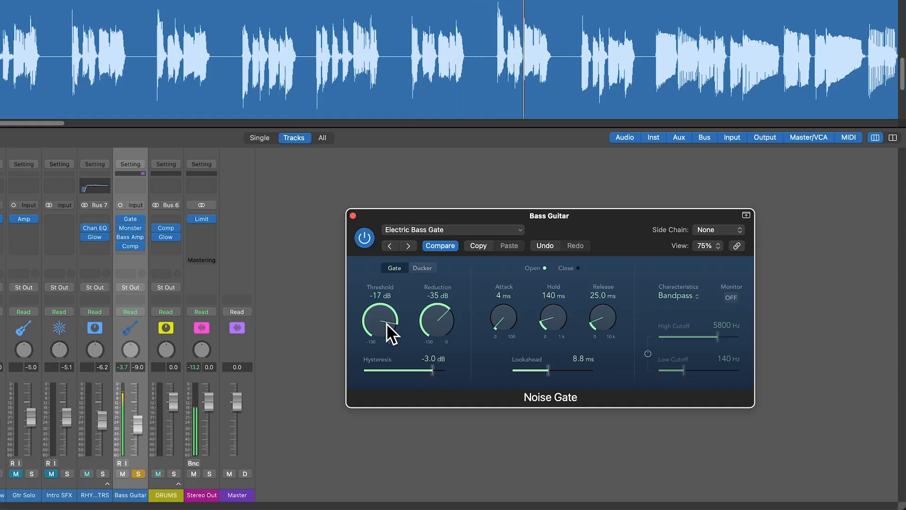
pyautogui.moveTo(602, 321); pyautogui.dragTo(560, 328)
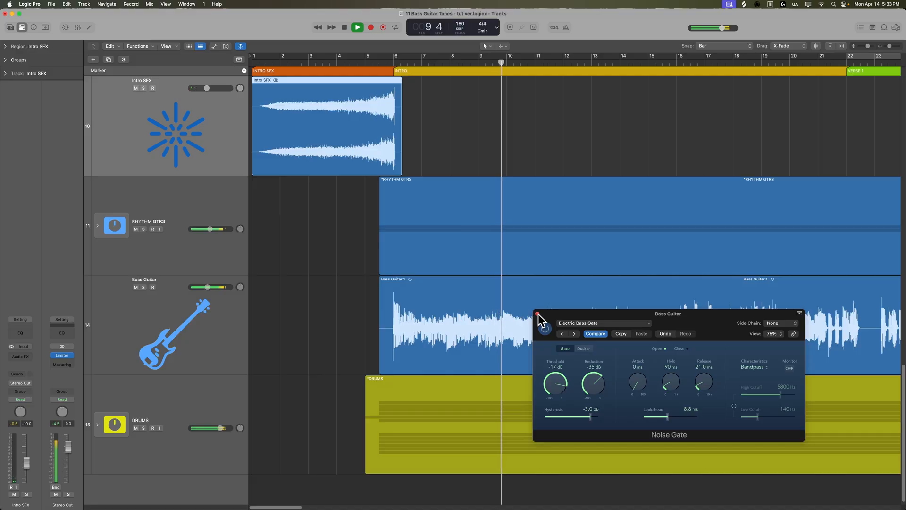
# Step: Close the Noise Gate window and zoom the timeline out to show the whole song during playback
pyautogui.press('super+Left')
pyautogui.press('super+Left')
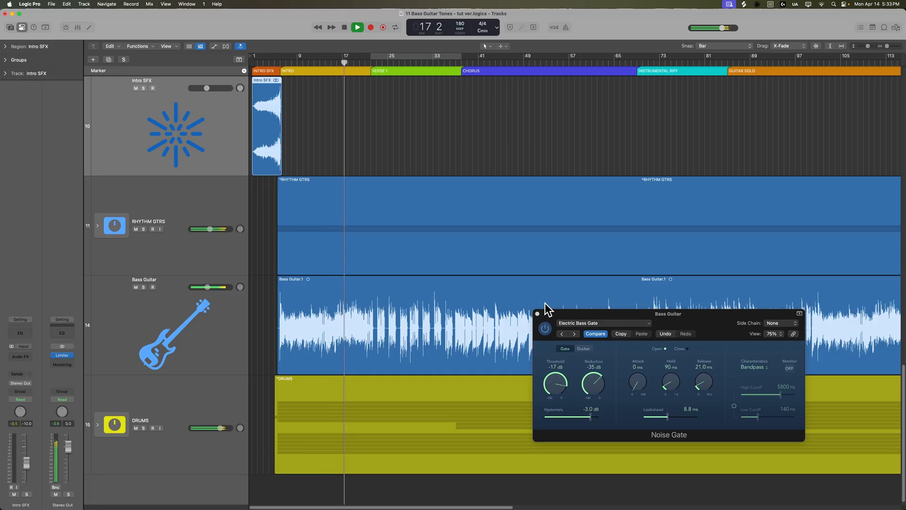
pyautogui.click(537, 315)
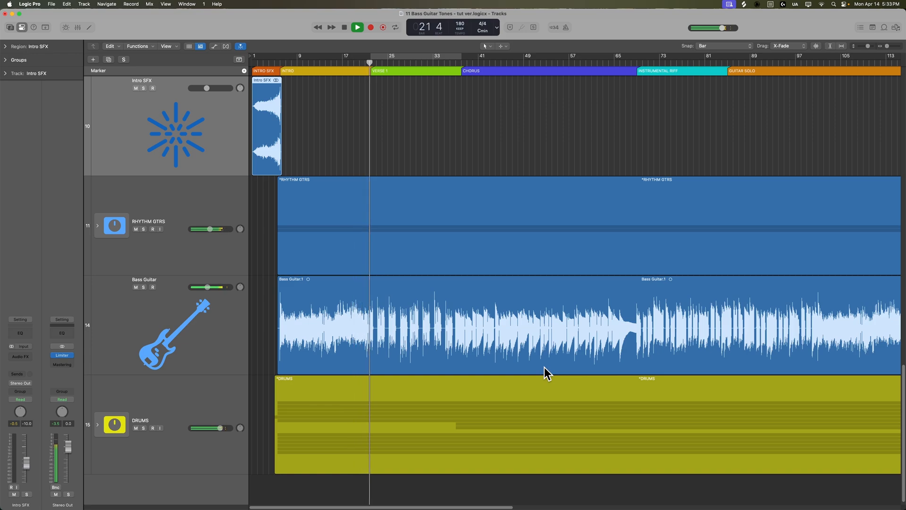
pyautogui.press('super+Right')
pyautogui.press('super+Right')
pyautogui.press('super+Right')
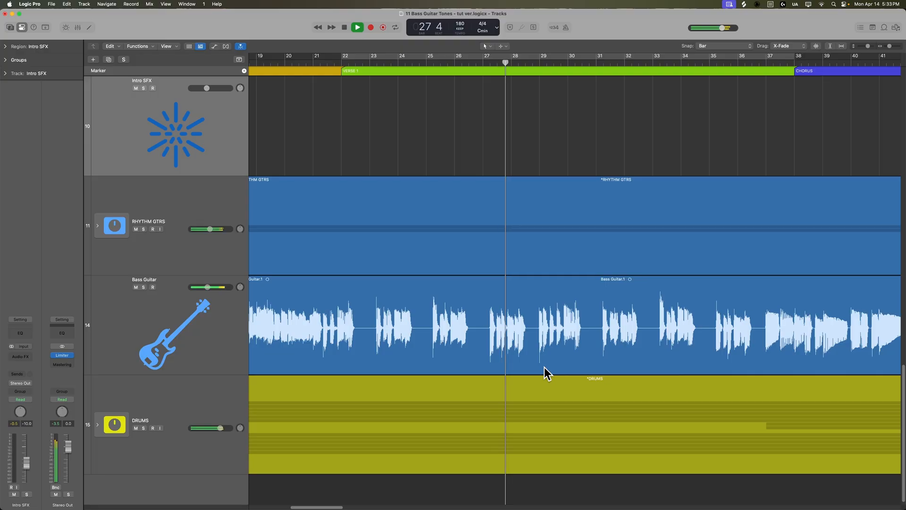
pyautogui.press('super+Left')
pyautogui.press('super+Left')
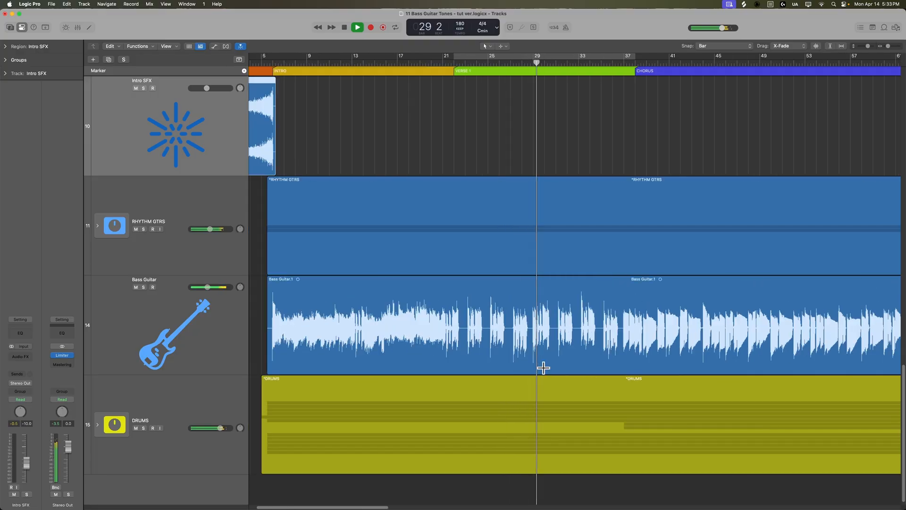
pyautogui.press('super+Left')
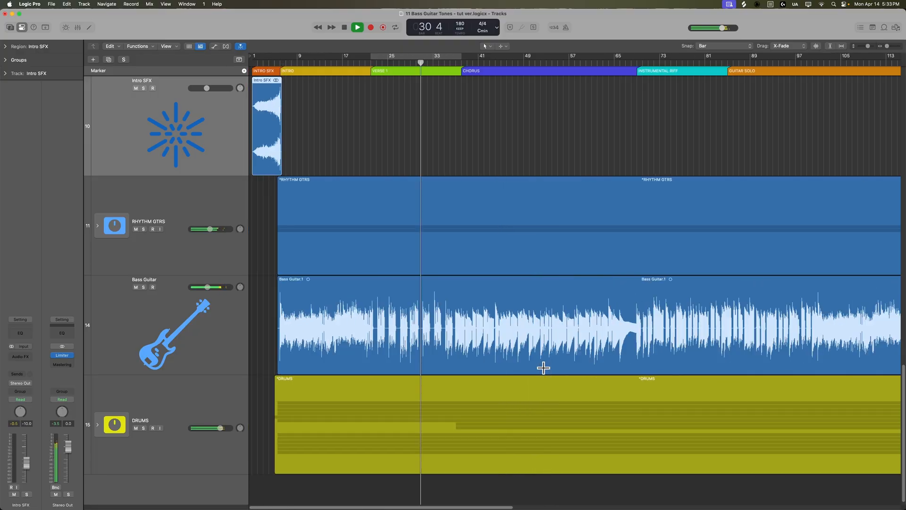
pyautogui.press('super+Left')
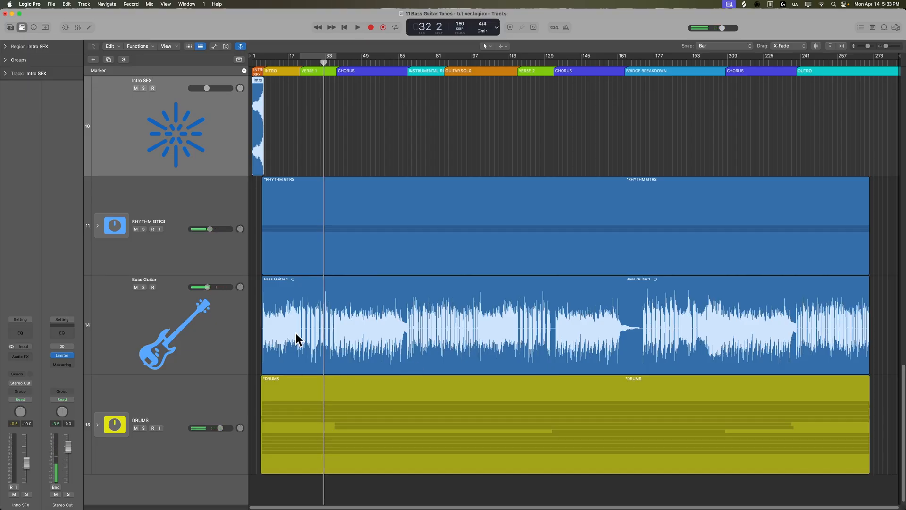
# Step: Move the playhead to bar 161 at the Bridge Breakdown, toggling the DRUMS stack open and closed
pyautogui.click(97, 425)
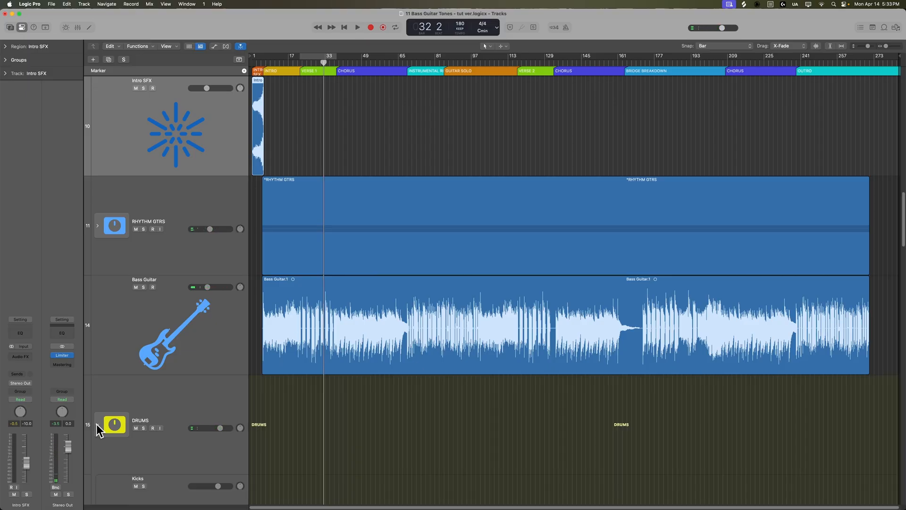
pyautogui.press('super+Right')
pyautogui.press('super+Right')
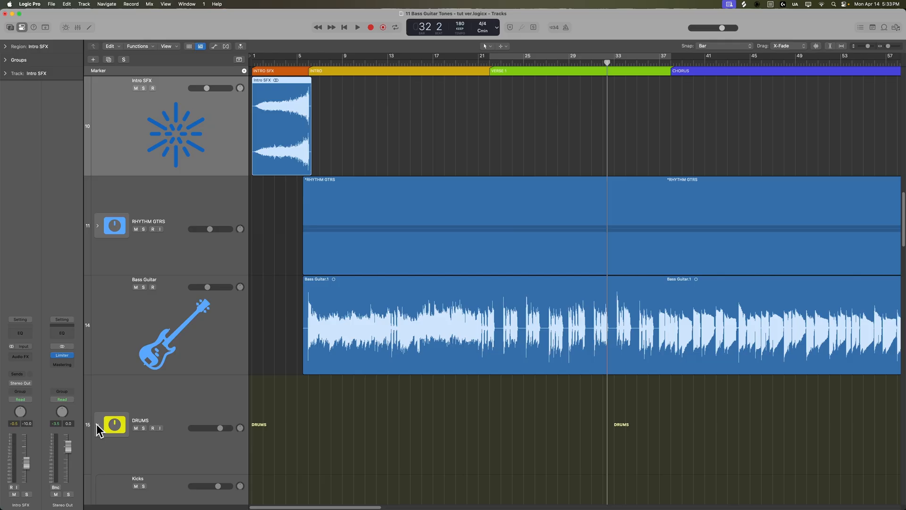
pyautogui.hscroll(10, 634, 368)
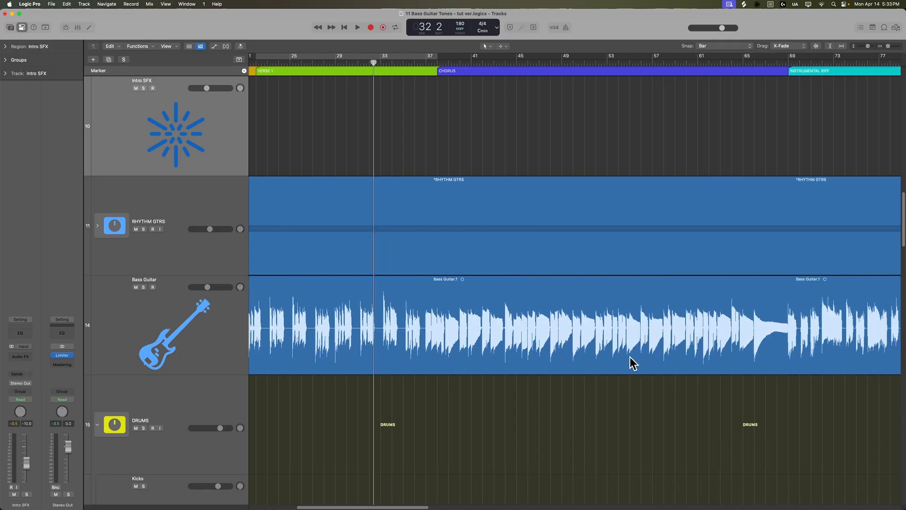
pyautogui.hscroll(10, 633, 365)
pyautogui.hscroll(5, 632, 362)
pyautogui.hscroll(5, 632, 362)
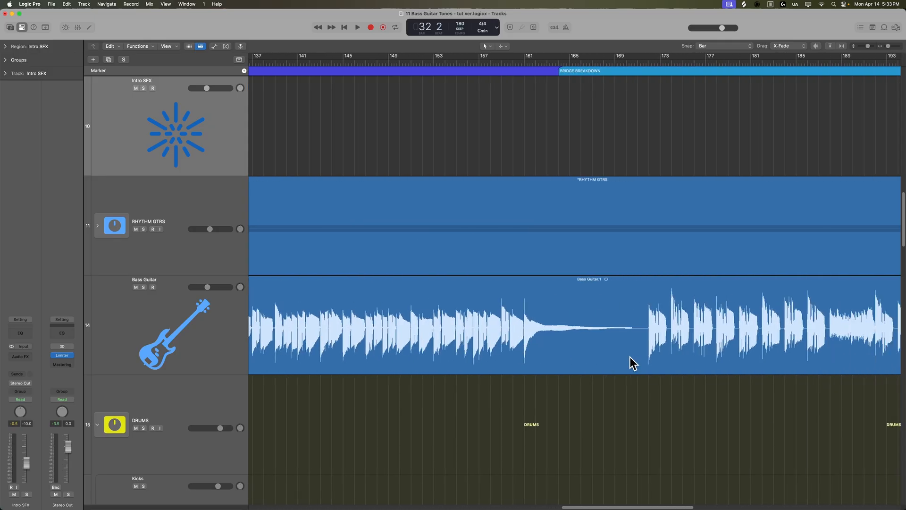
pyautogui.click(464, 65)
pyautogui.click(98, 425)
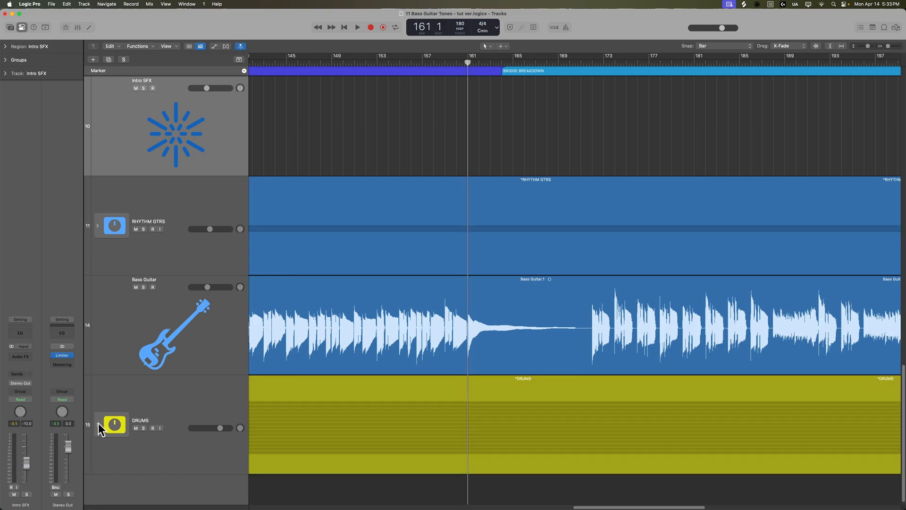
# Step: Expand the RHYTHM GTRS stack, select the Bass Guitar track and show the mixer
pyautogui.click(99, 226)
pyautogui.scroll(-3, 265, 311)
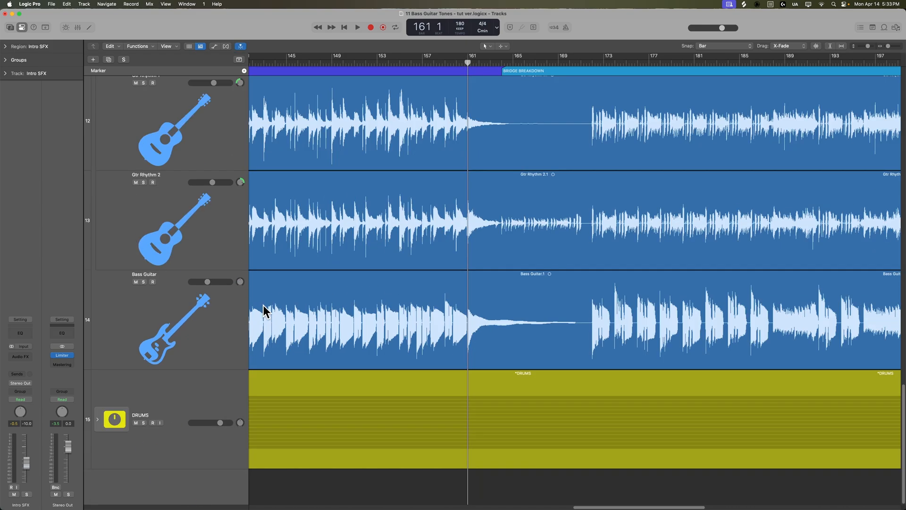
pyautogui.click(210, 315)
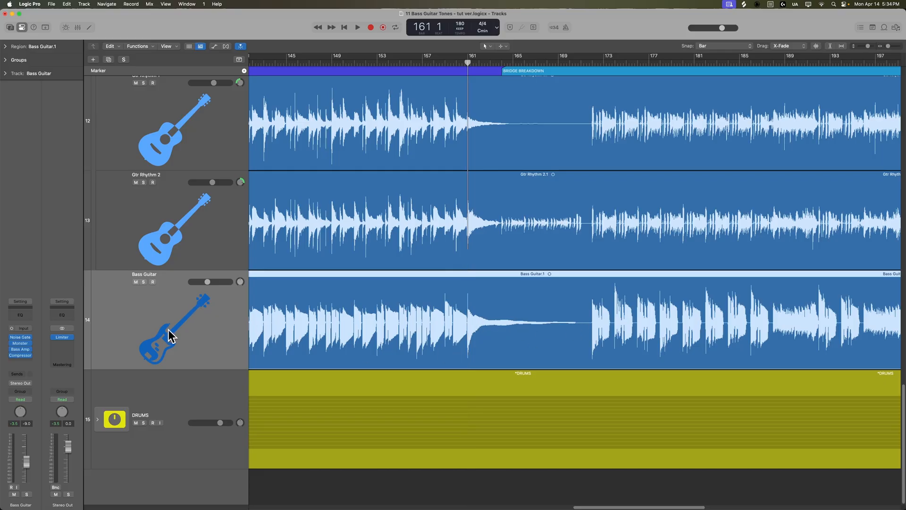
pyautogui.press('x')
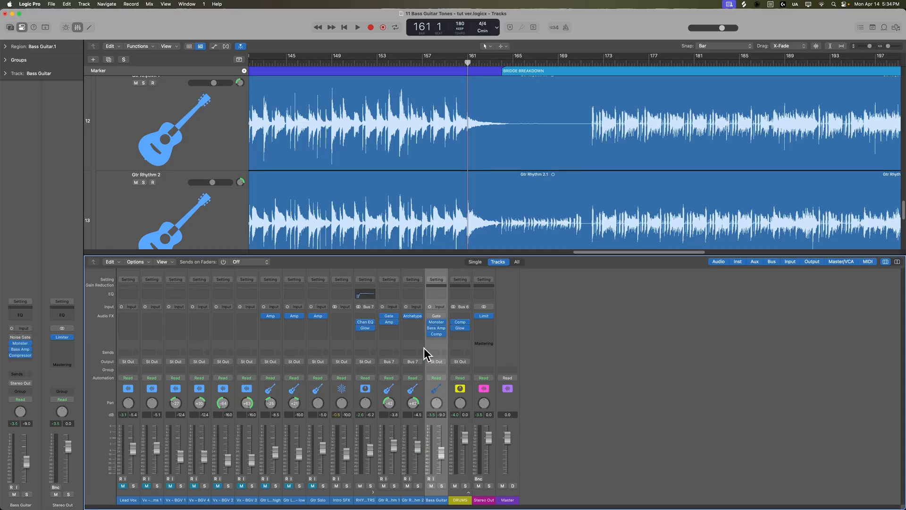